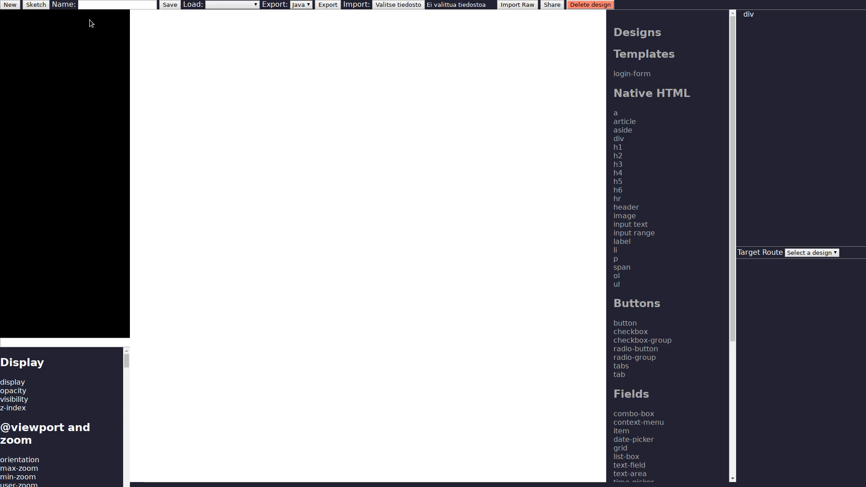
Step: Switch to sketch mode and sketch a full-size container split into two side-by-side panels with a small divider square between them
left_click(39, 5)
left_click_drag(141, 41, 591, 468)
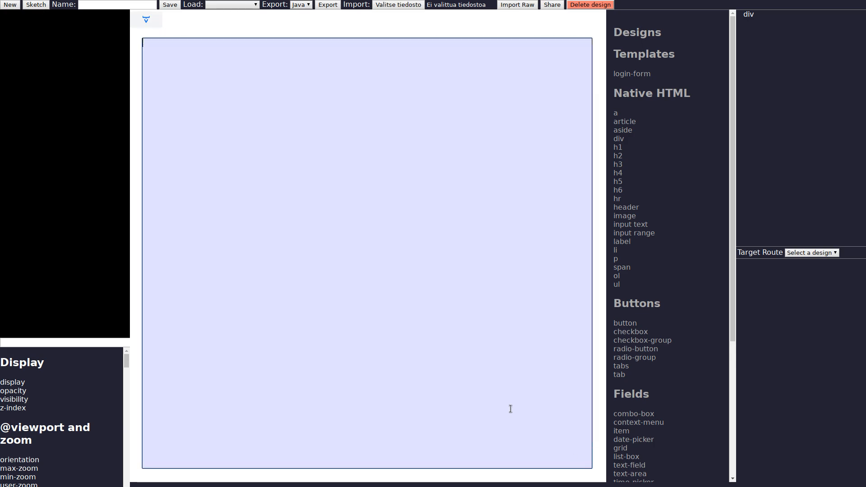
left_click_drag(148, 48, 338, 460)
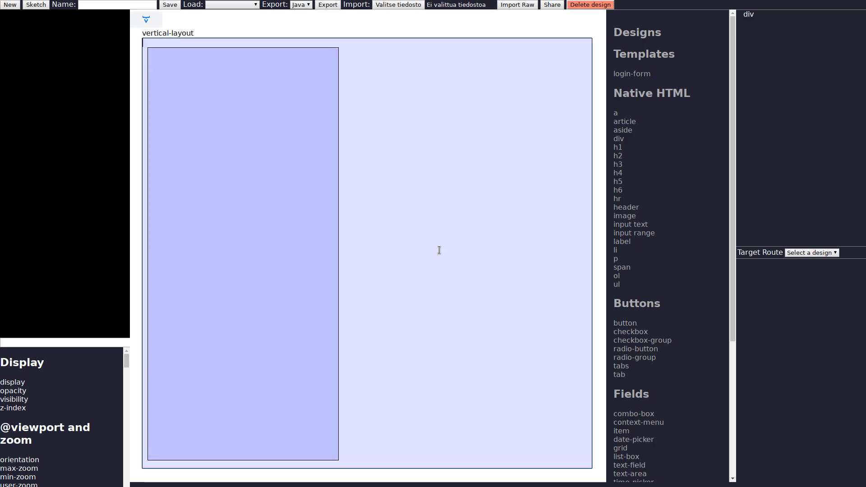
left_click_drag(355, 51, 585, 463)
left_click_drag(328, 173, 375, 217)
left_click(307, 269)
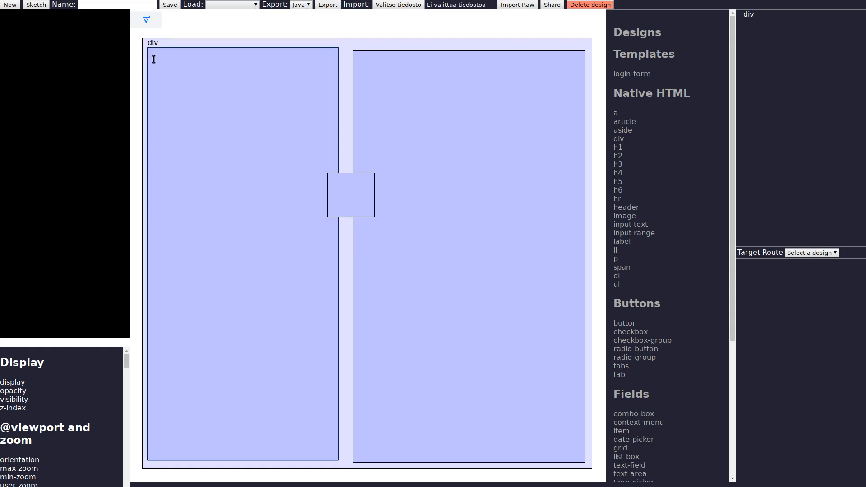
Step: Sketch a row in the left panel with a label reading #Name and an input box beside it
left_click_drag(153, 61, 318, 121)
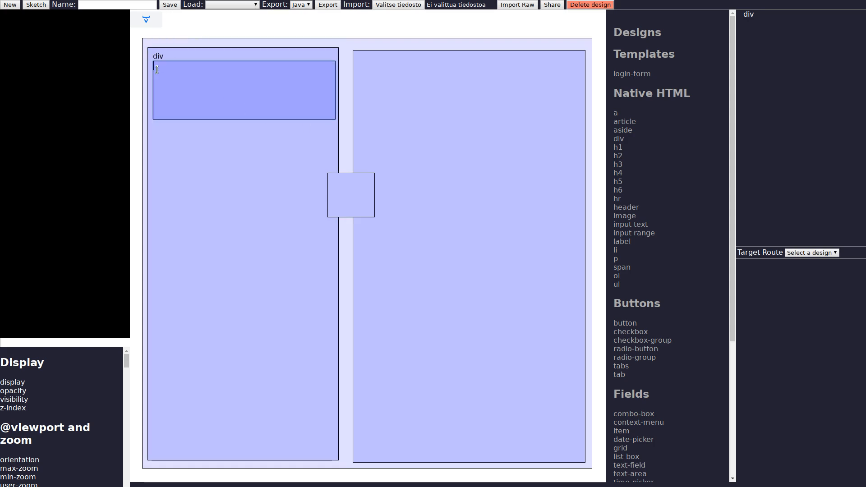
left_click_drag(161, 76, 227, 99)
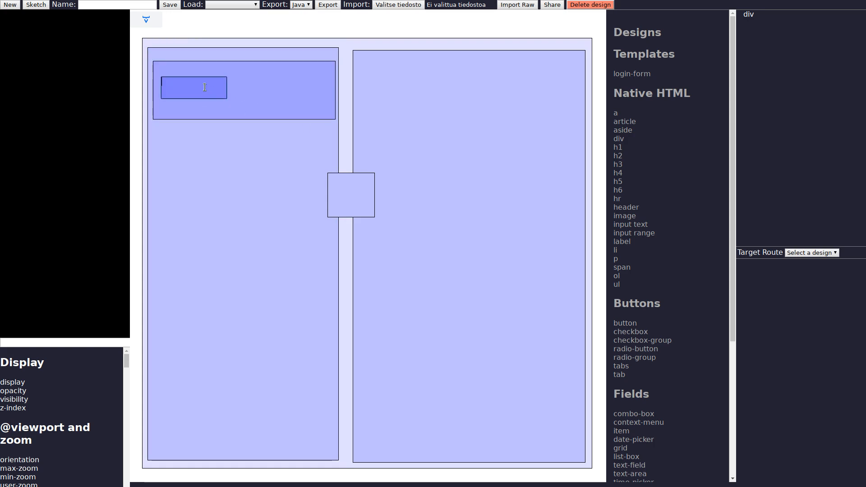
type("#Name")
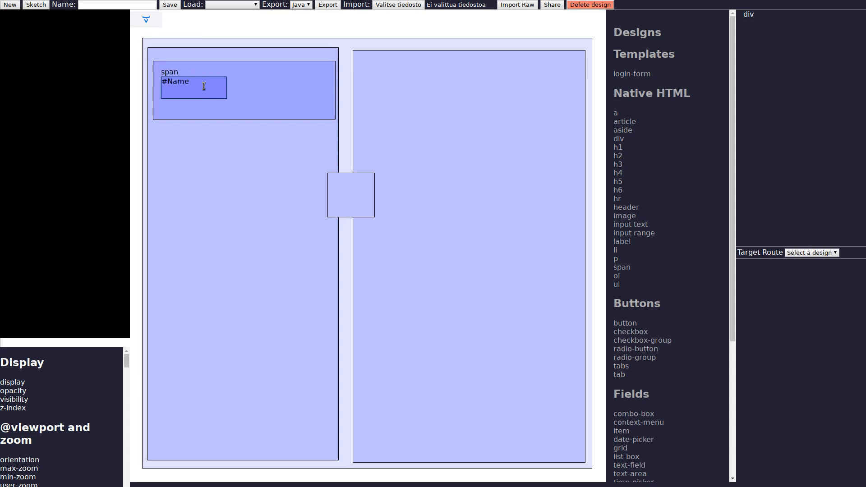
left_click(246, 93)
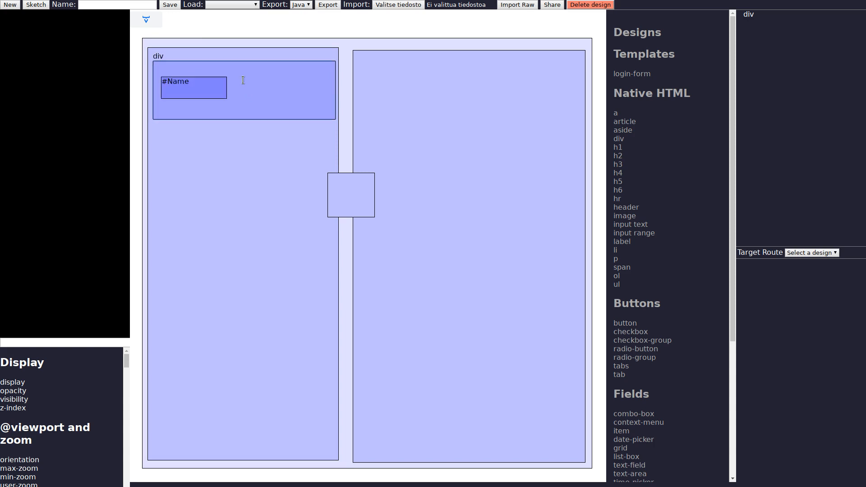
left_click_drag(237, 79, 322, 102)
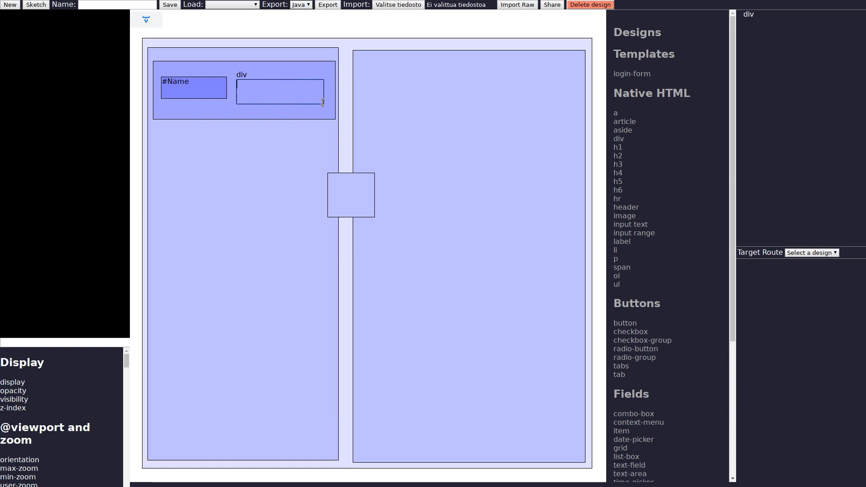
left_click(210, 143)
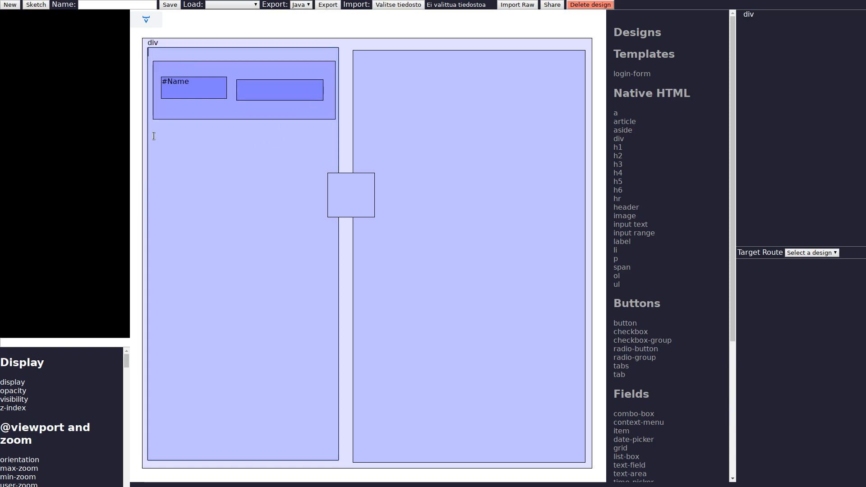
Step: Sketch a second row below with a label reading #Address and an input box beside it
left_click_drag(154, 136, 324, 207)
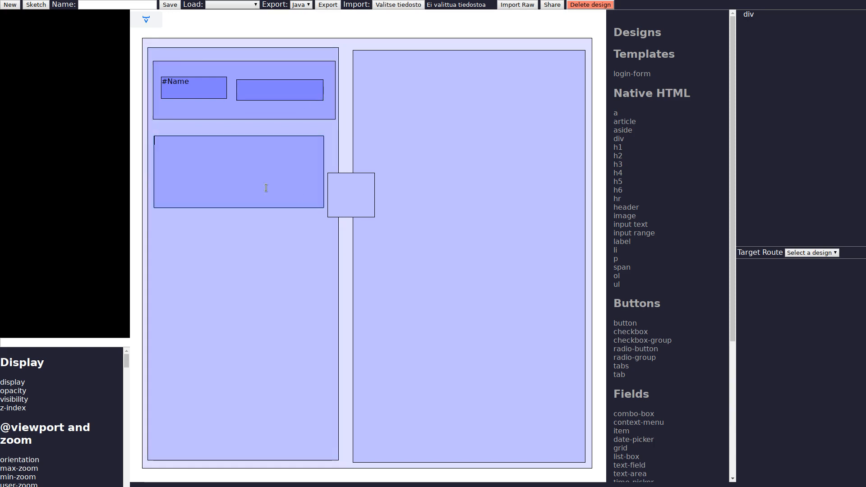
left_click_drag(160, 163, 231, 182)
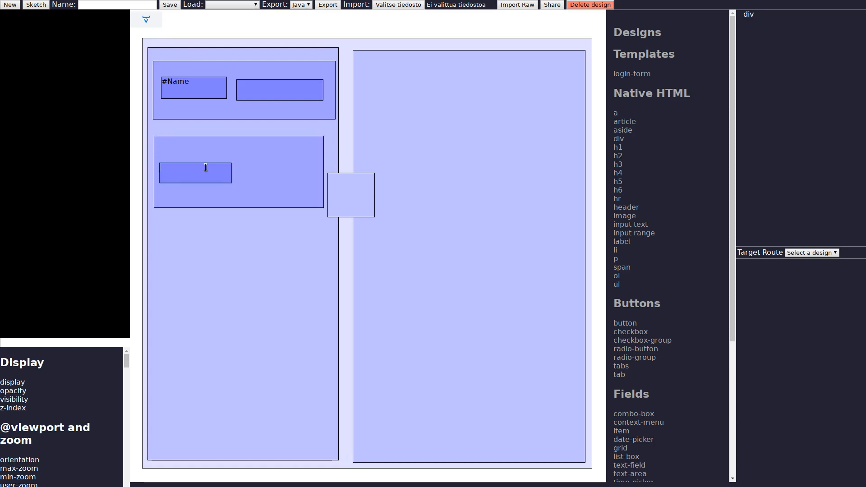
type("#Addres")
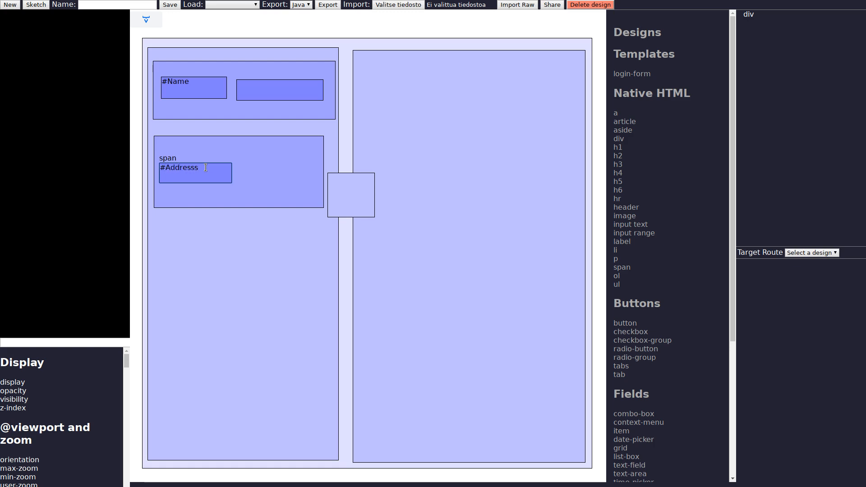
type("s")
left_click_drag(240, 164, 314, 187)
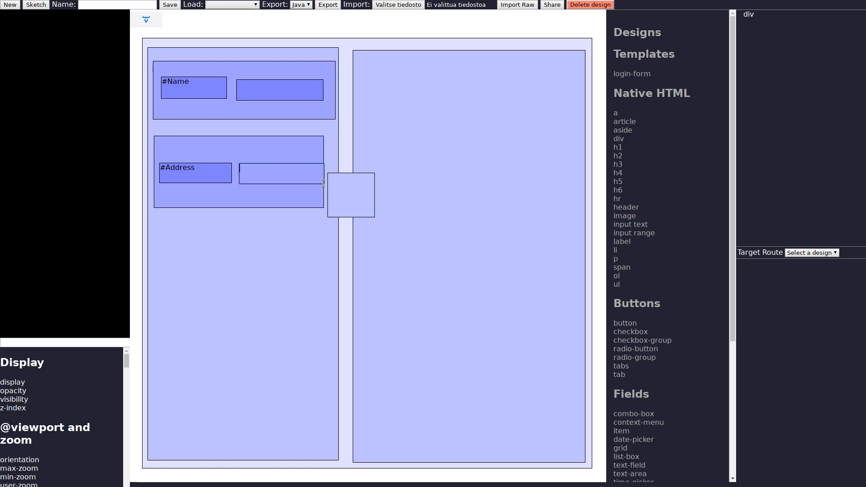
left_click(215, 239)
Step: Sketch a third row containing two buttons labelled Filter and Add
left_click_drag(165, 233, 321, 295)
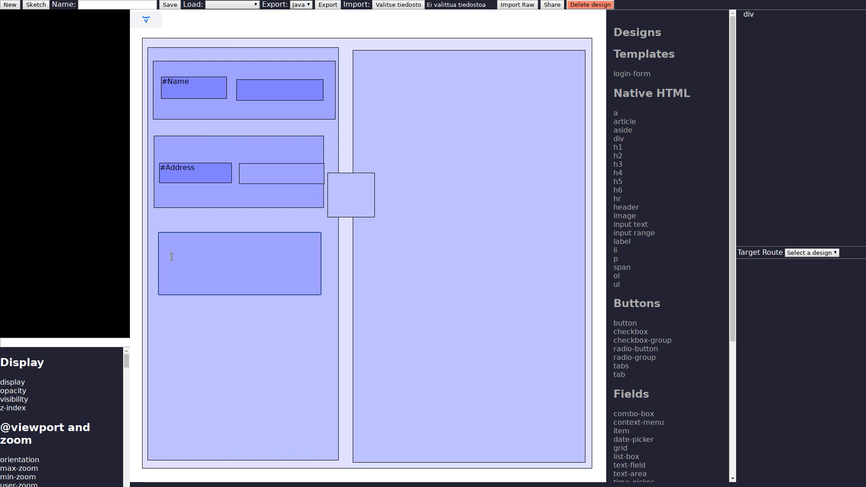
type("button")
left_click_drag(167, 257, 226, 274)
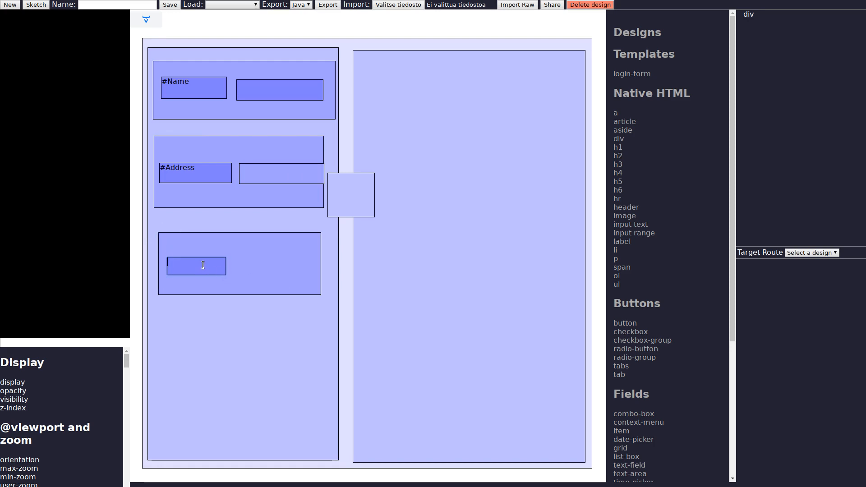
type("Filter")
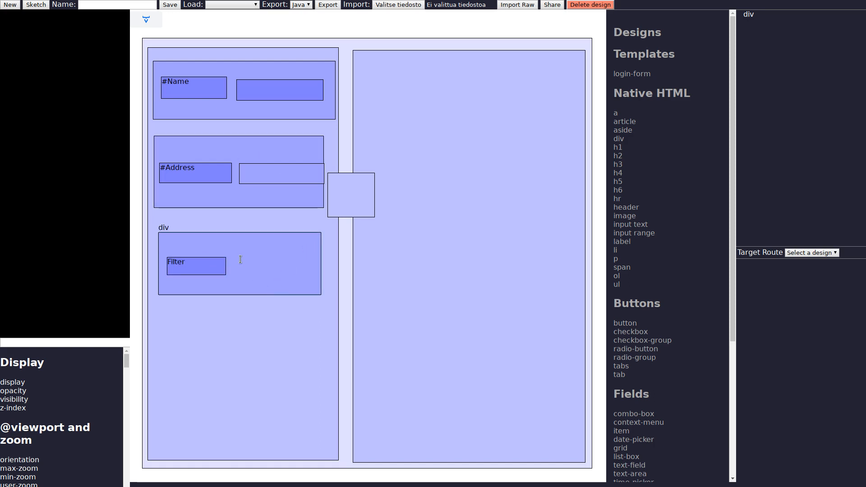
left_click_drag(236, 259, 301, 282)
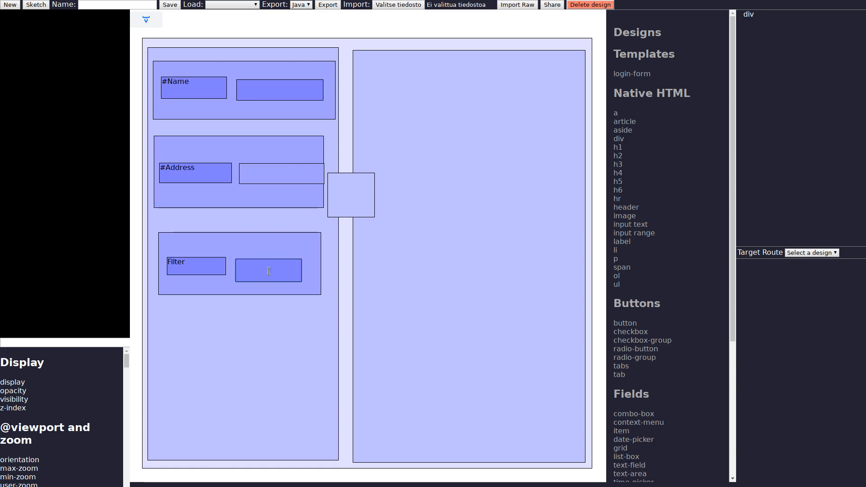
type("Add")
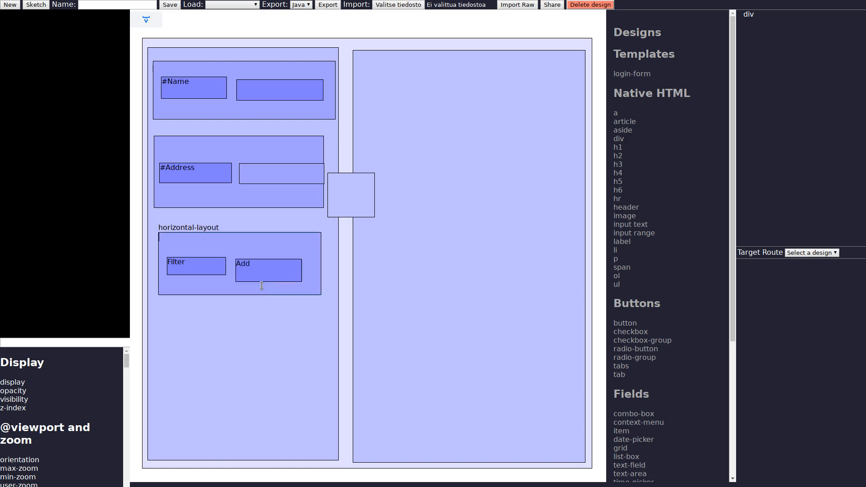
Step: Turn the right panel into a grid with columns Name,Address and convert the sketch into components
left_click(394, 111)
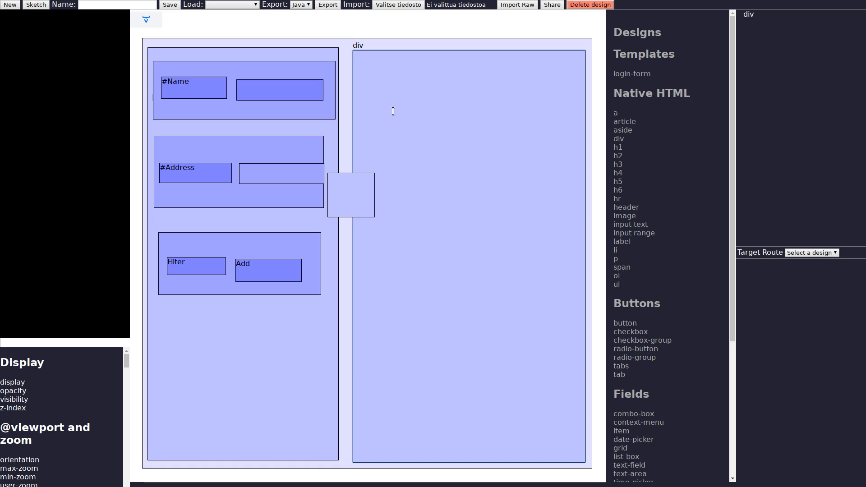
type("Name,Address")
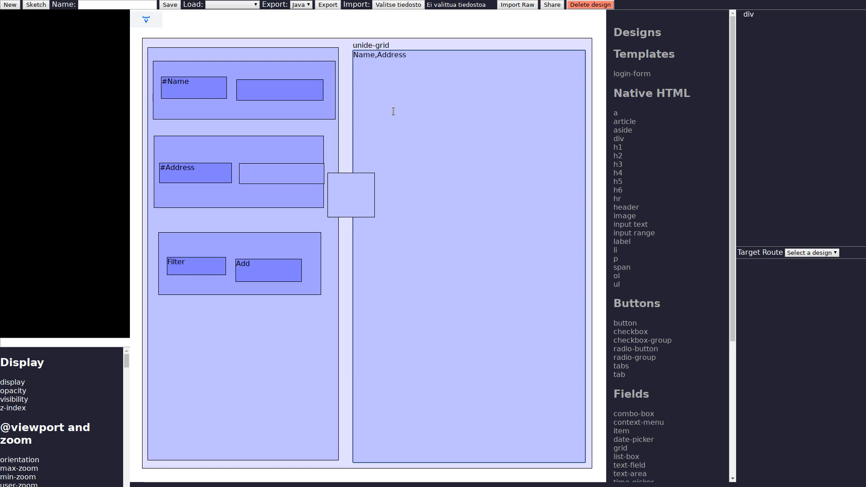
left_click(151, 22)
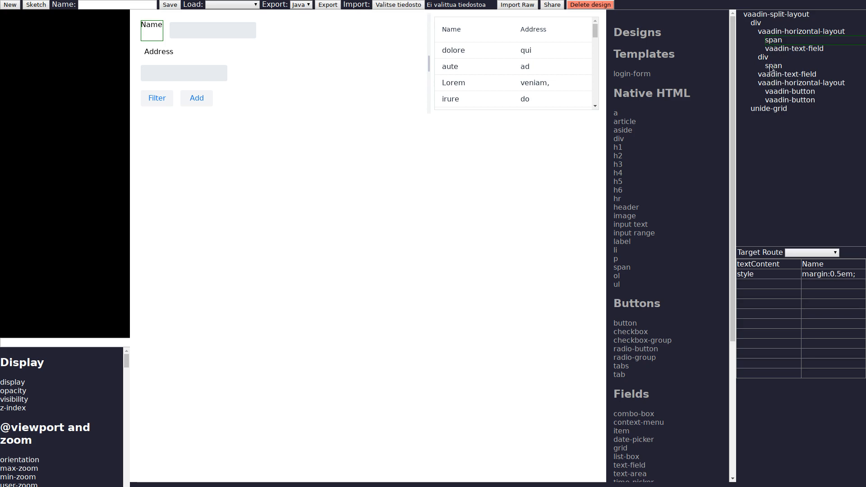
Step: Insert a horizontal layout into the form, right after the Name row
scroll(643, 257, "down", 5)
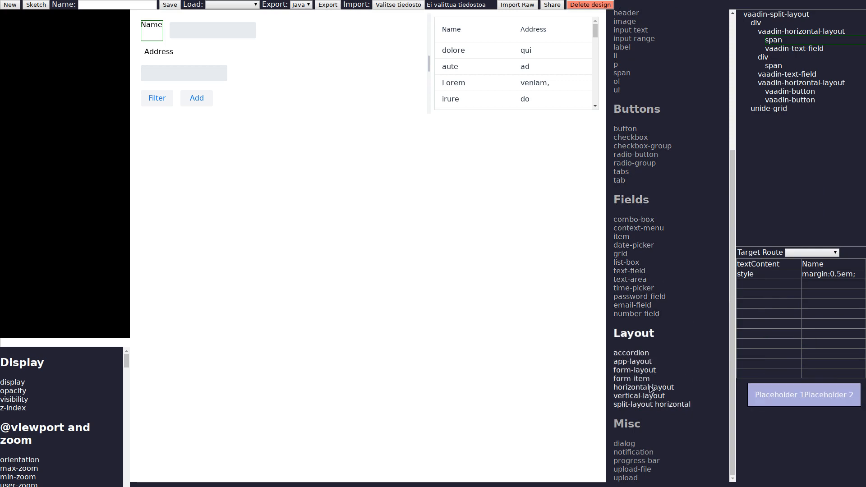
left_click_drag(651, 390, 802, 52)
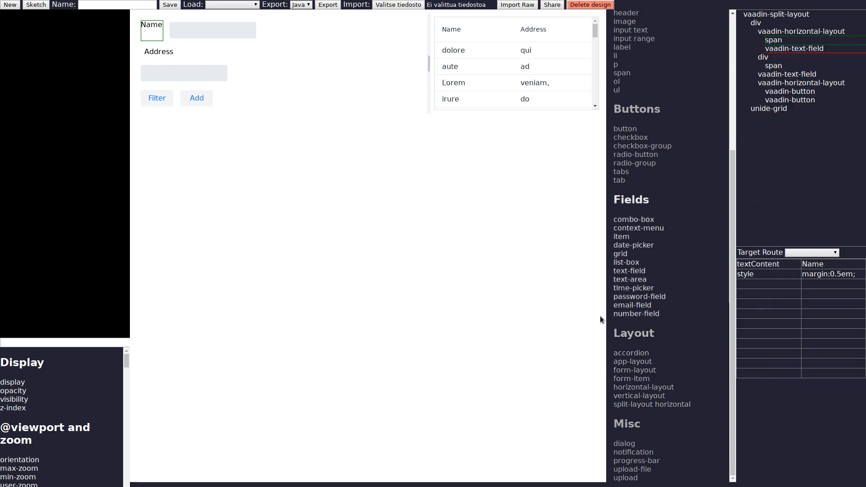
left_click_drag(638, 374, 779, 55)
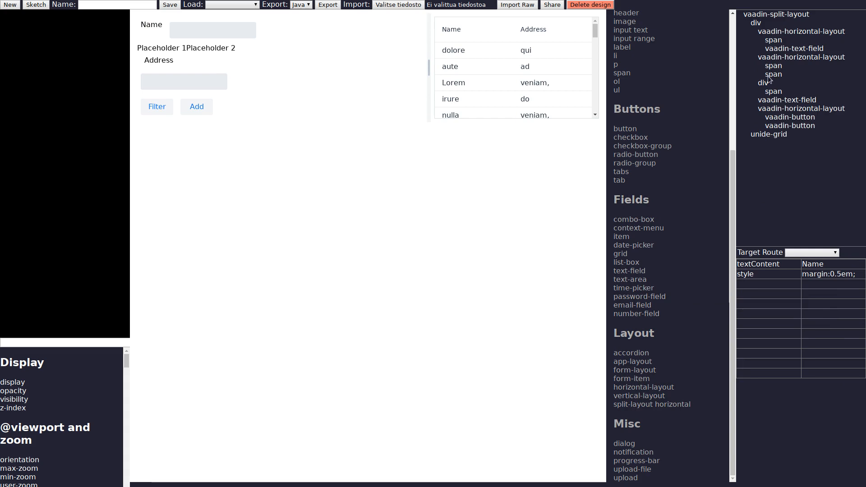
Step: Move the Address label into the new horizontal layout, placing it before the placeholders
left_click(772, 77)
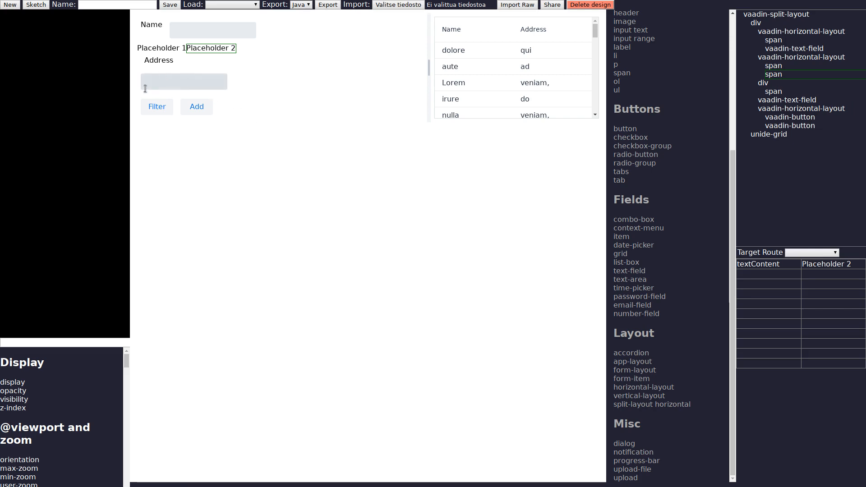
left_click_drag(158, 62, 161, 49)
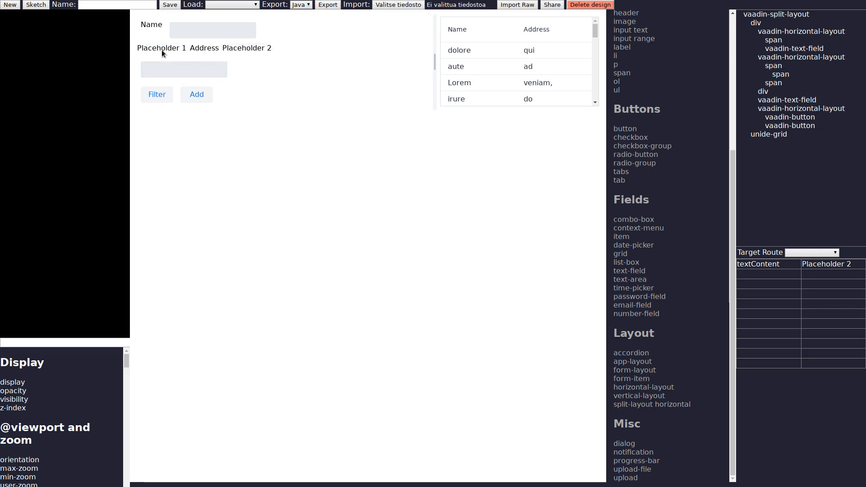
left_click(169, 52)
left_click_drag(194, 50, 145, 50)
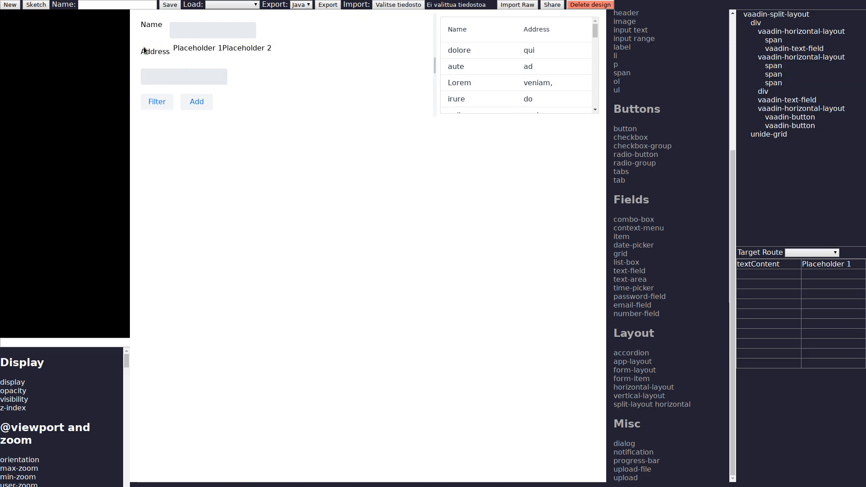
Step: Delete Placeholder 1 and move the Address text field into the new row beside its label
left_click(184, 50)
key("Delete")
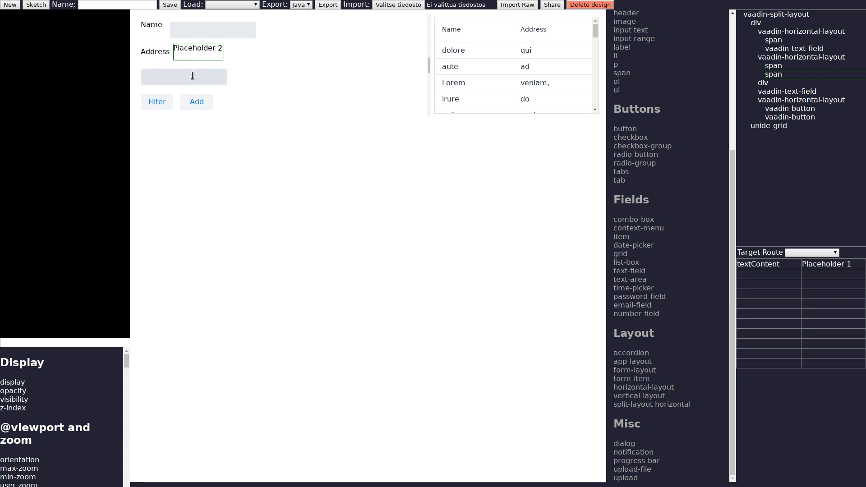
left_click_drag(179, 78, 213, 53)
Step: Delete the leftover empty div from the original Address row
left_click(283, 48)
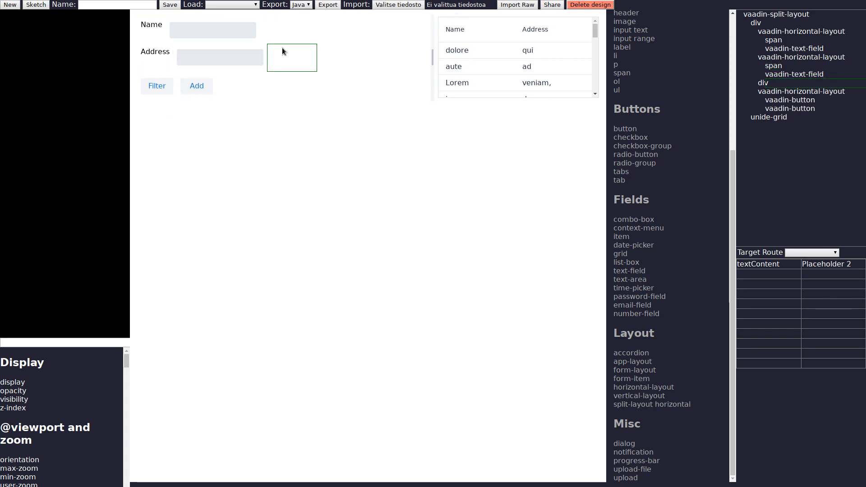
left_click(759, 85)
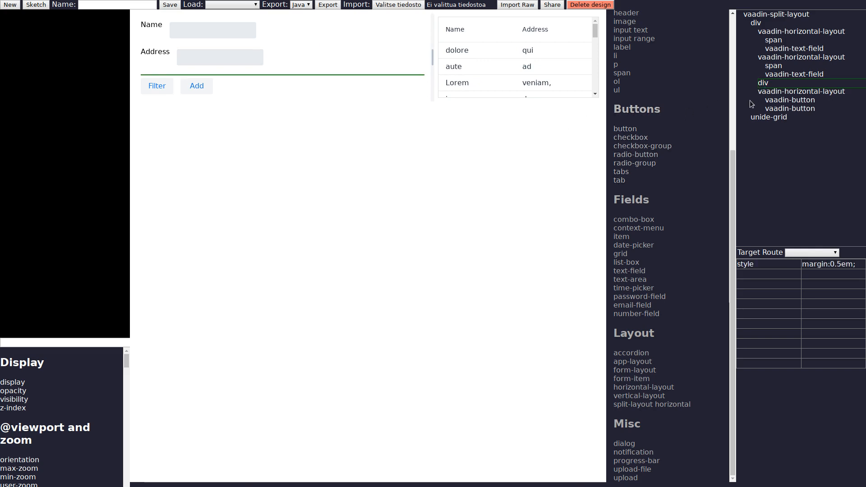
key("Delete")
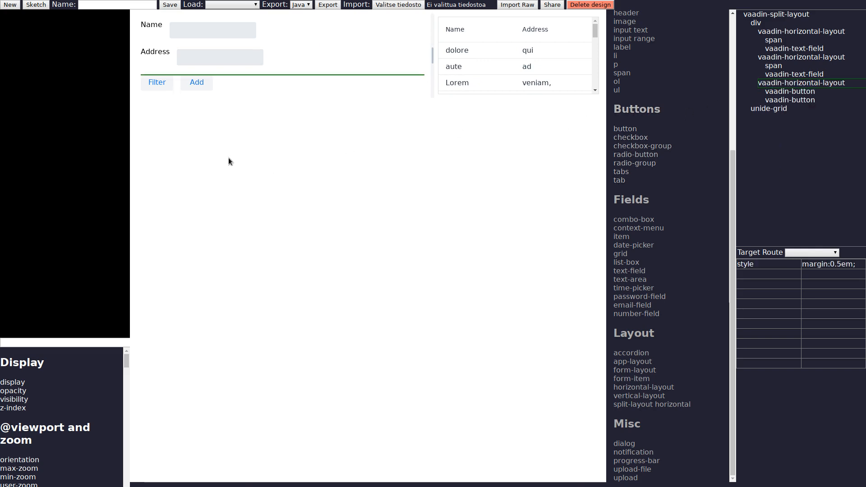
Step: Give the split layout a style rule with height: 100%
left_click(432, 65)
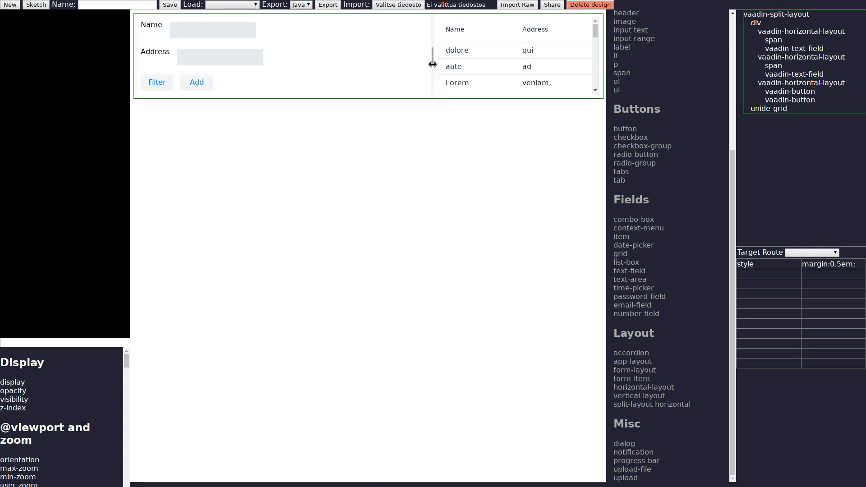
double_click(433, 65)
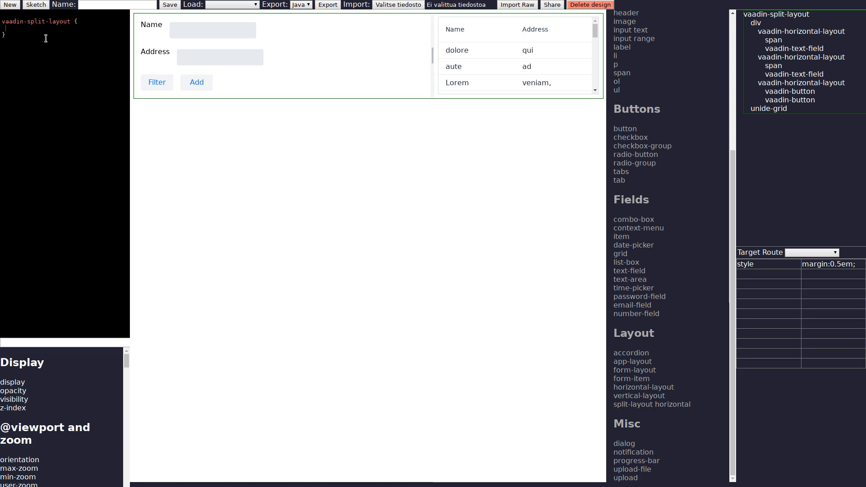
type("height: 100%")
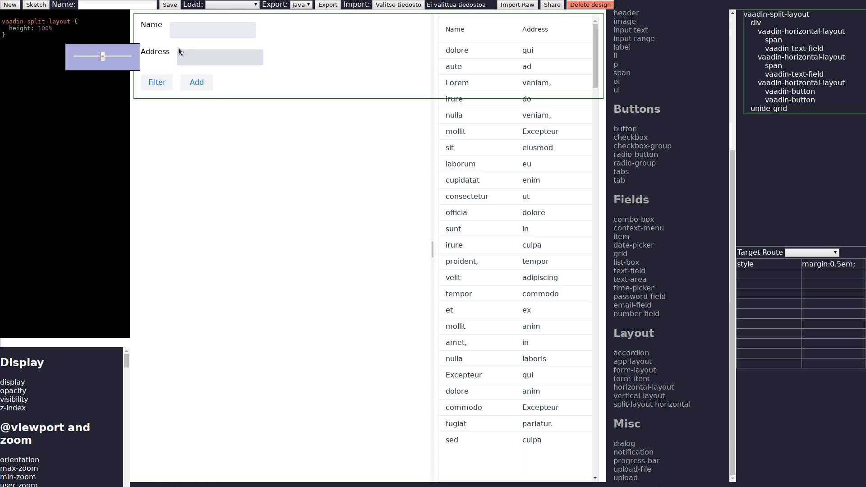
left_click(93, 102)
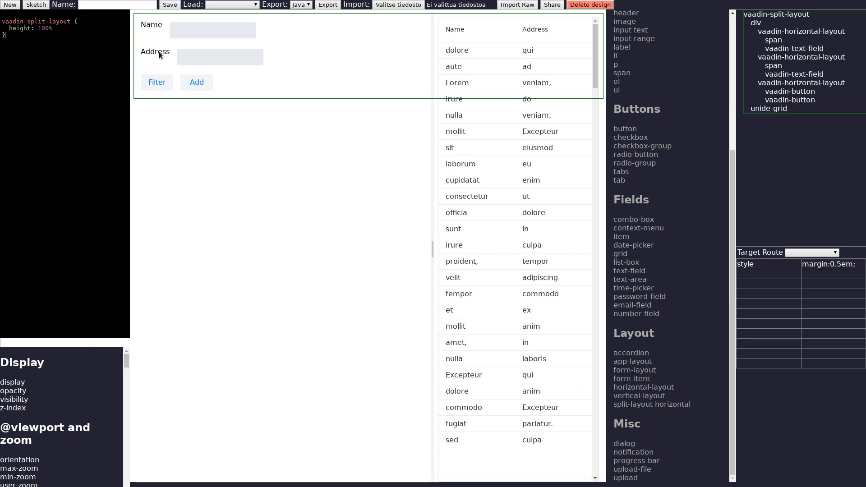
Step: Add a style rule giving the Name label in the form rows a width of 5em
left_click(152, 26)
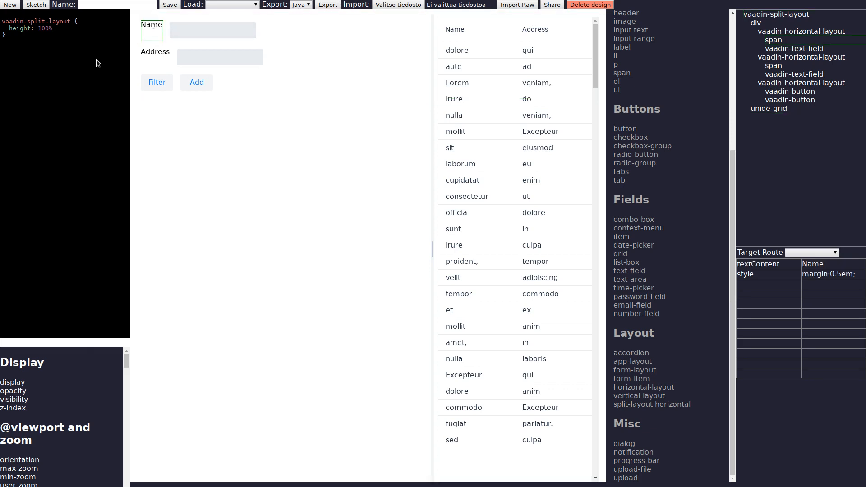
left_click(152, 34)
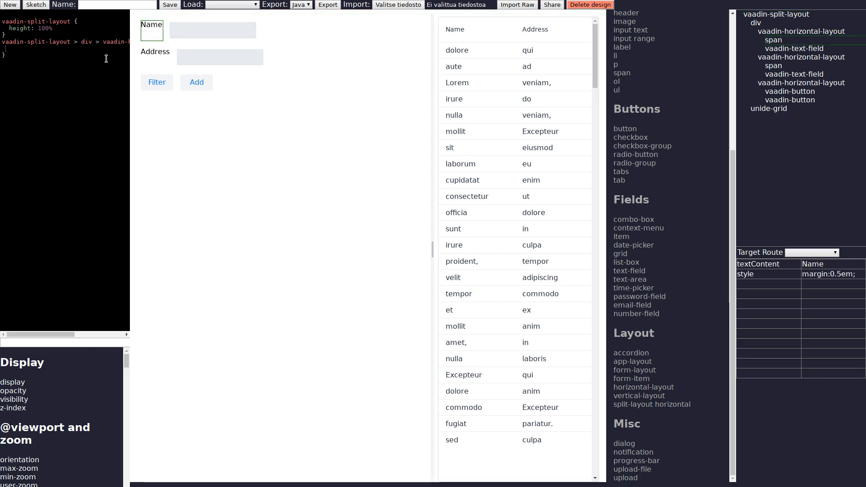
type("widht")
key("Left")
key("Left")
key("BackSpace")
key("BackSpace")
type("th")
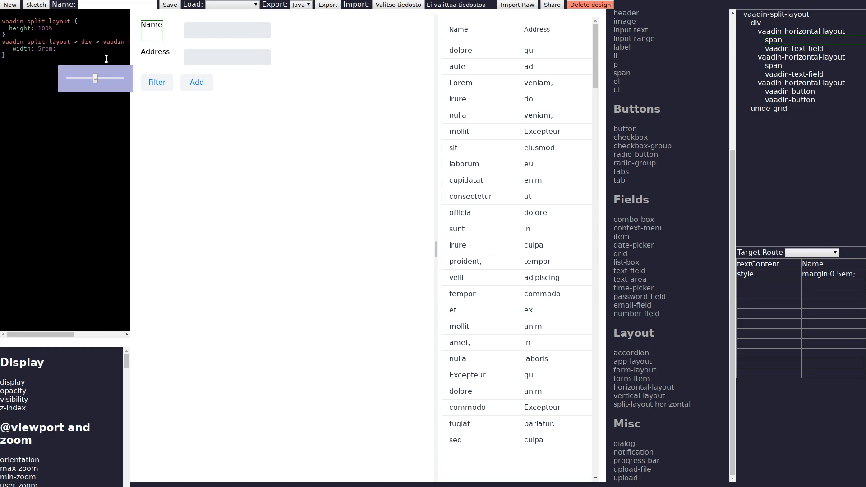
left_click(65, 194)
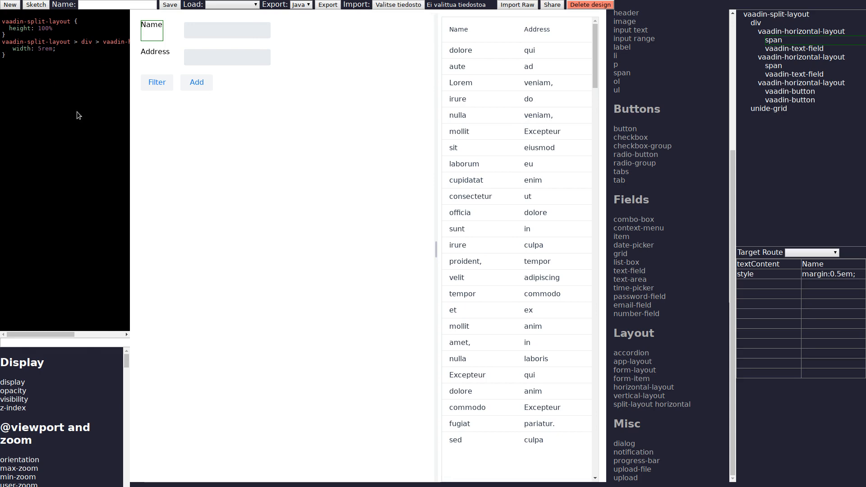
left_click(50, 49)
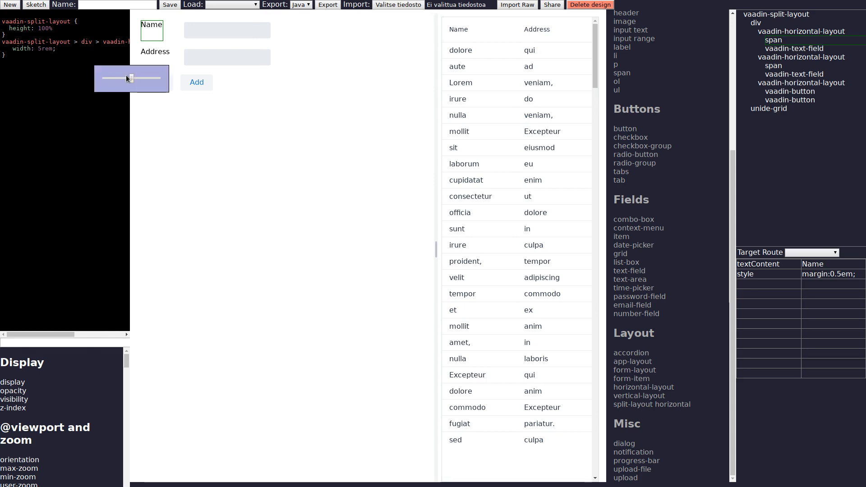
left_click_drag(131, 78, 108, 79)
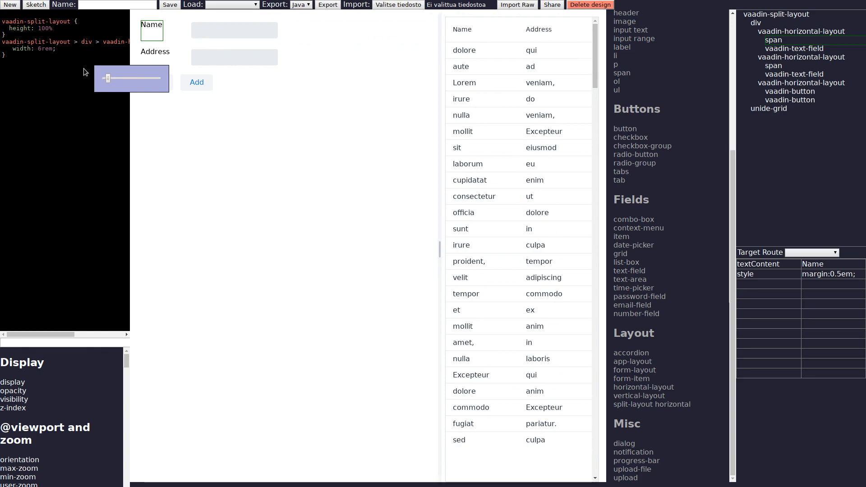
left_click_drag(132, 77, 121, 74)
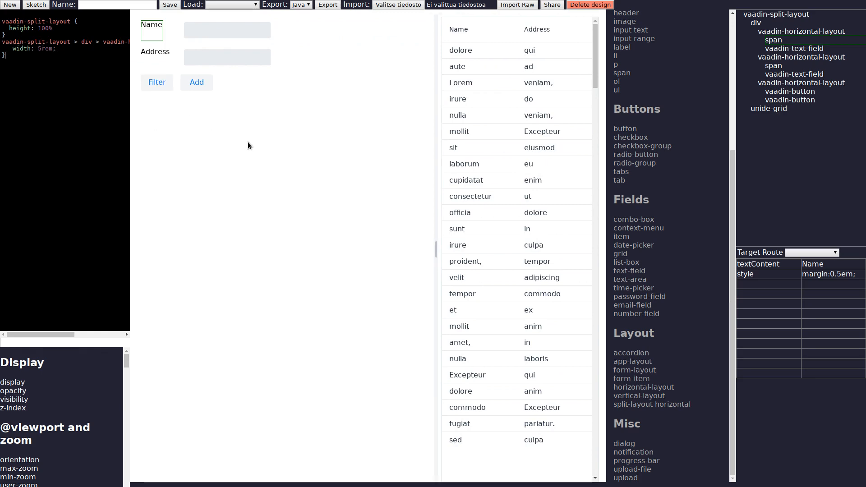
Step: Name the design firstview and save it
left_click(148, 7)
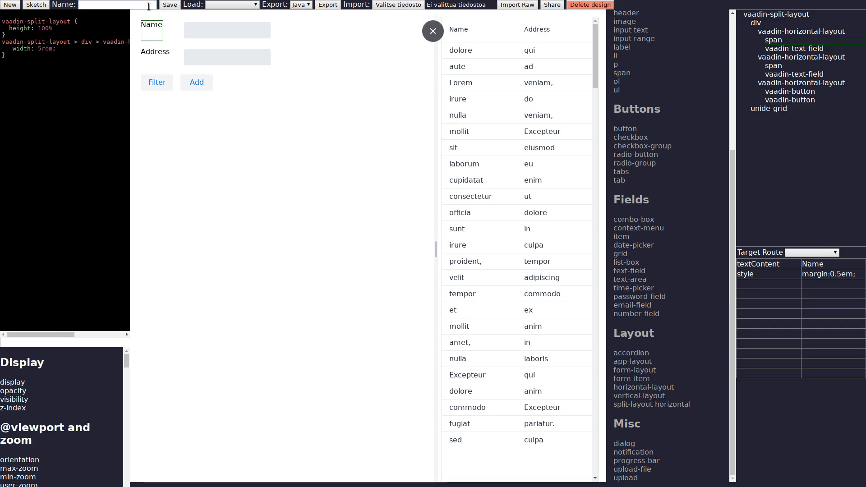
type("firsti")
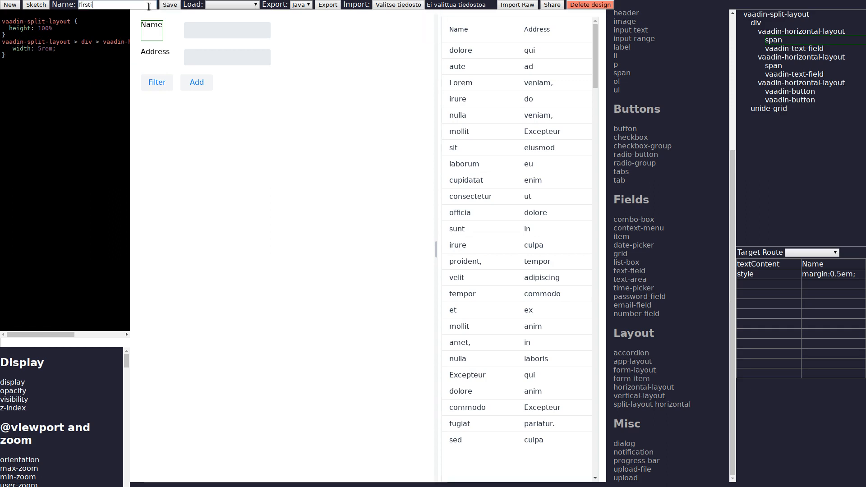
key("BackSpace")
type("view")
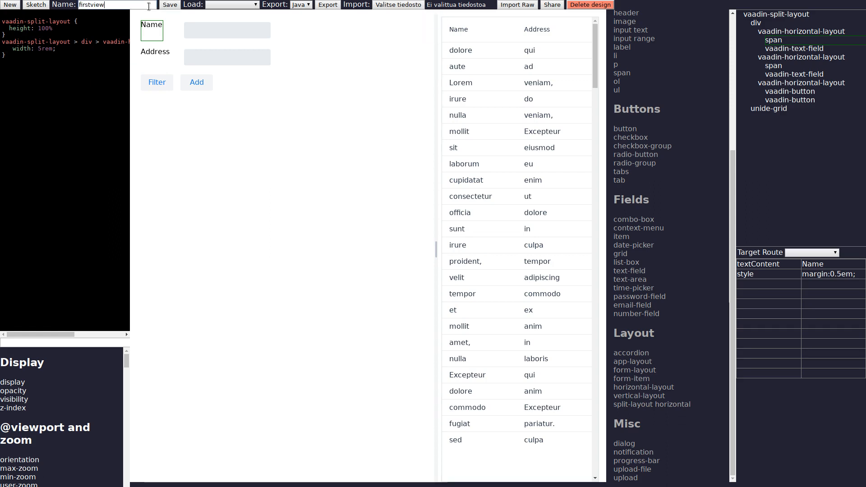
left_click(174, 6)
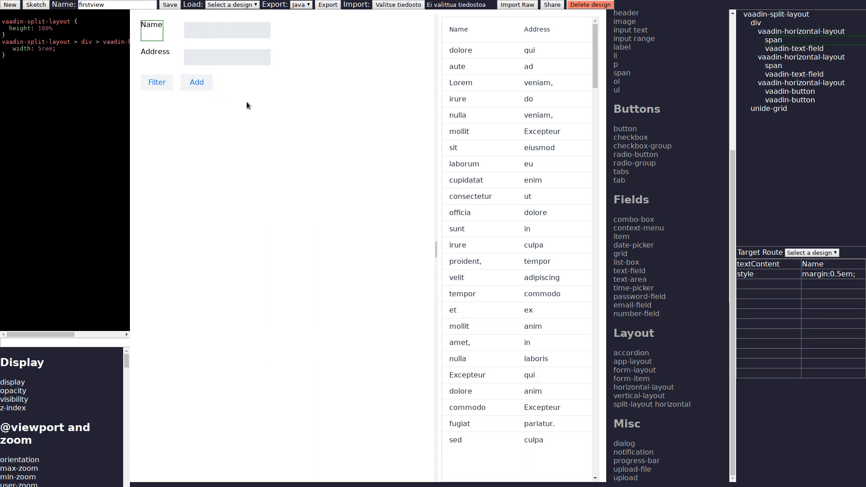
Step: Start a new sketch and draw a horizontal layout containing a Name label and a text field
left_click(11, 6)
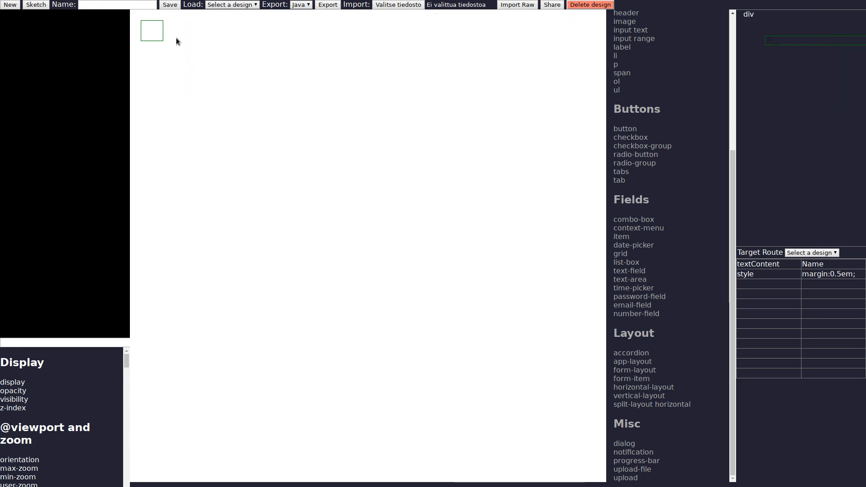
left_click(35, 5)
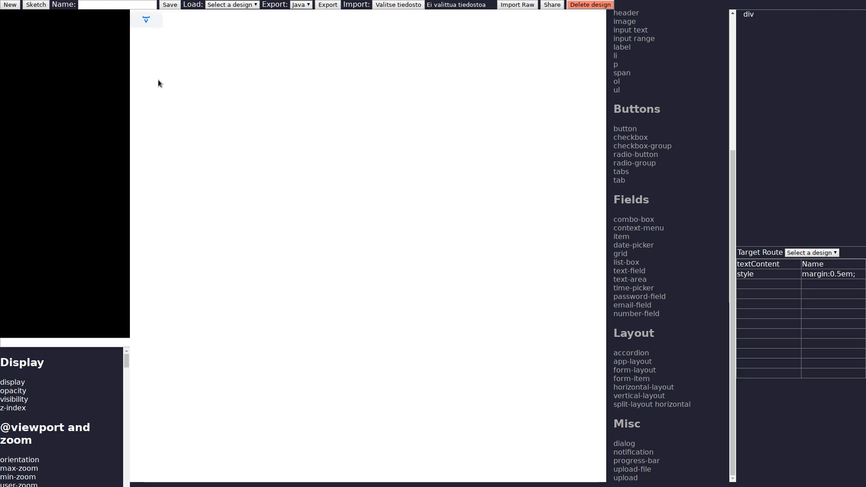
left_click_drag(151, 52, 482, 121)
left_click_drag(166, 75, 246, 96)
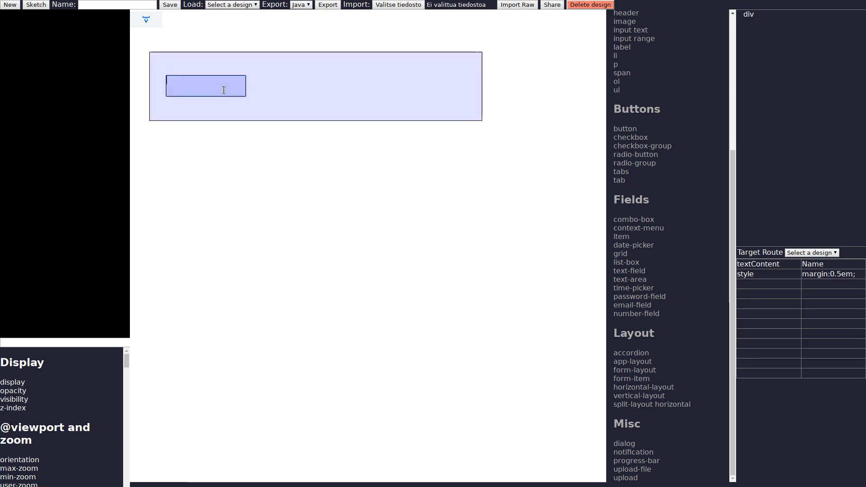
type("#Name")
left_click_drag(258, 77, 363, 98)
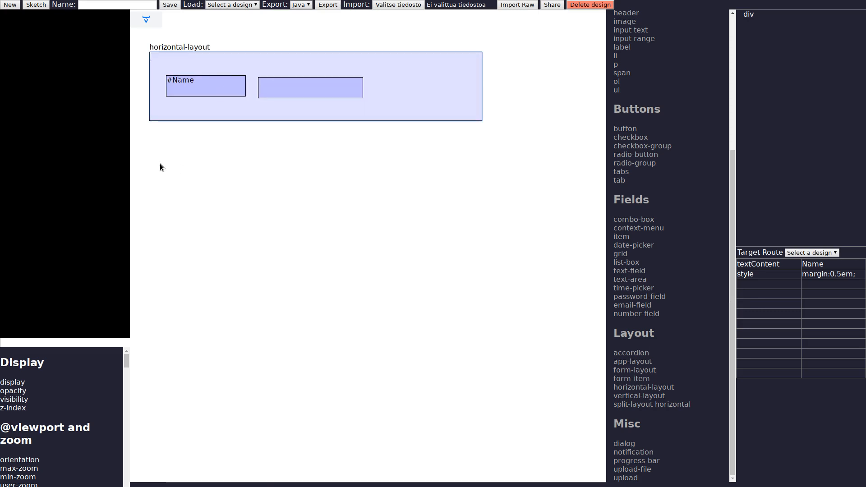
Step: Sketch a second row with an Address label and text field, and an Add button below
left_click_drag(153, 136, 478, 211)
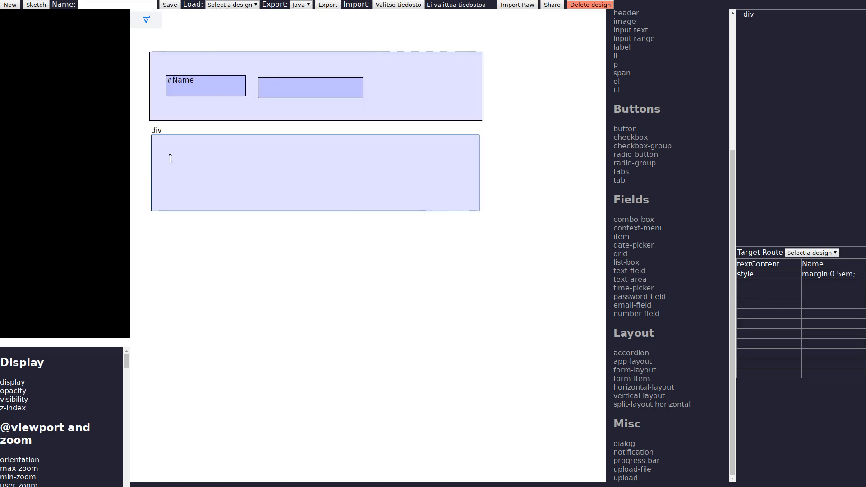
type("button")
left_click_drag(184, 162, 258, 181)
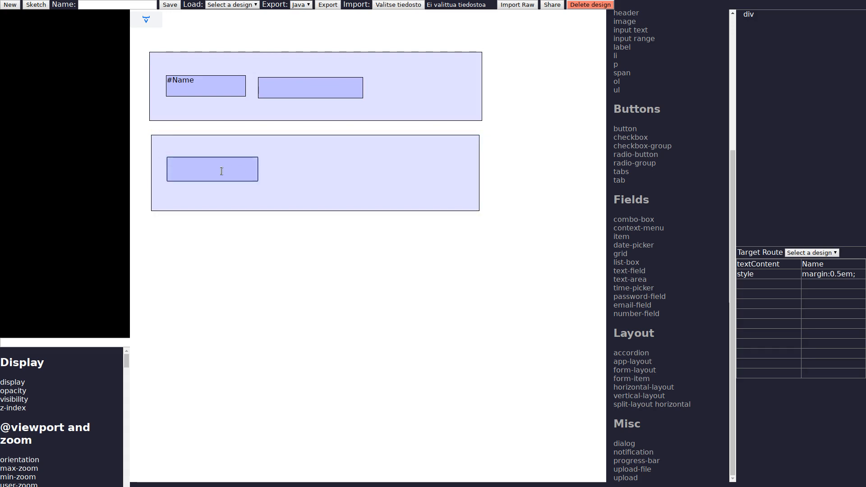
type("#Address")
left_click_drag(284, 158, 380, 177)
left_click_drag(150, 236, 221, 260)
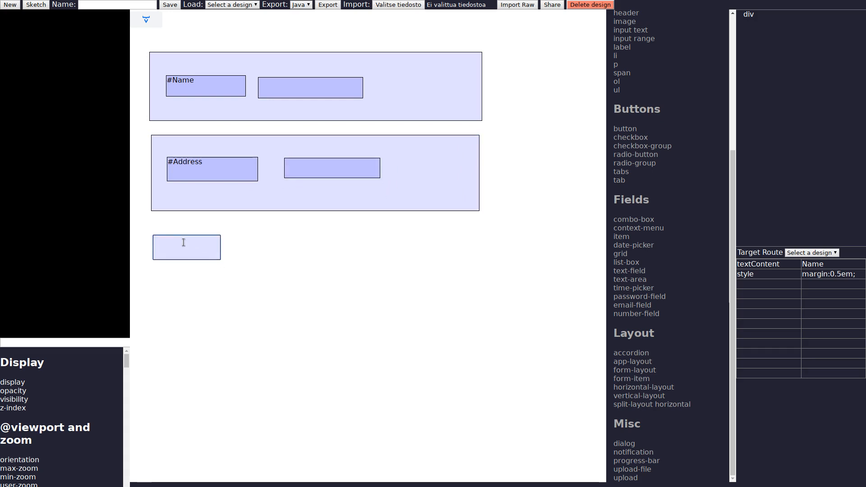
type("Add")
Step: Give the labels in the horizontal layouts a style rule with width: 5rem
left_click(152, 24)
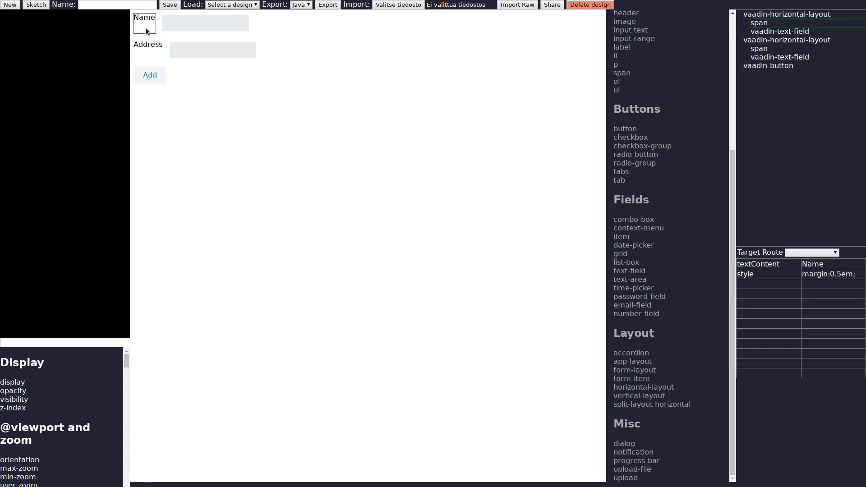
left_click(151, 27)
type("width: ")
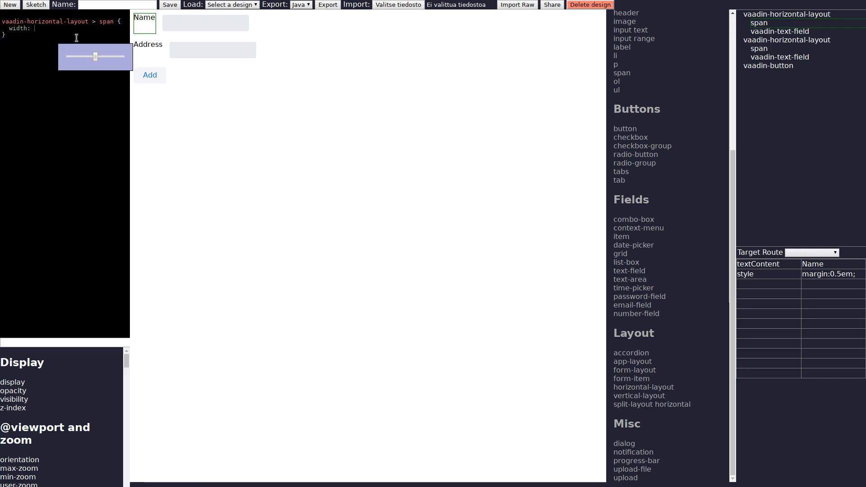
type("5rem")
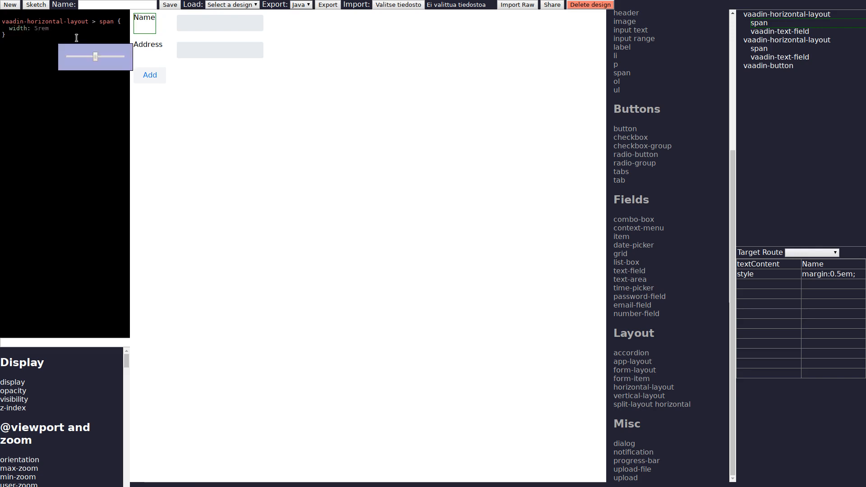
type(";")
left_click(80, 109)
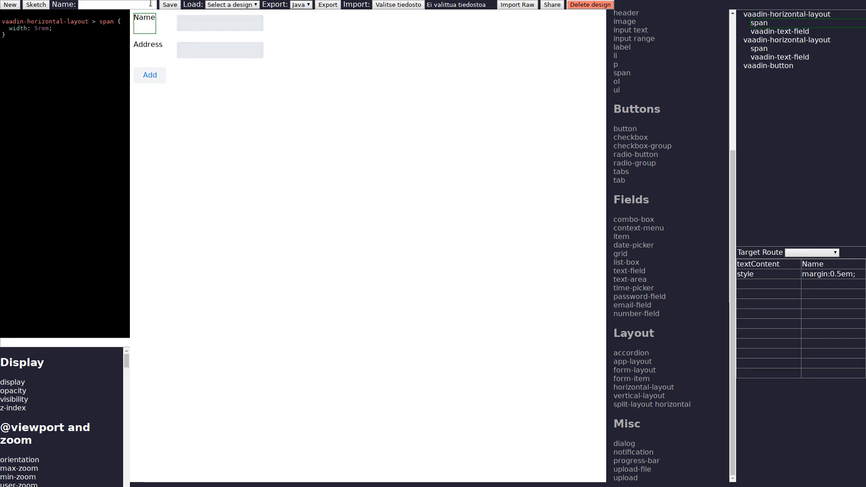
Step: Name the new design secondview and save it
left_click(165, 5)
type("secondvi")
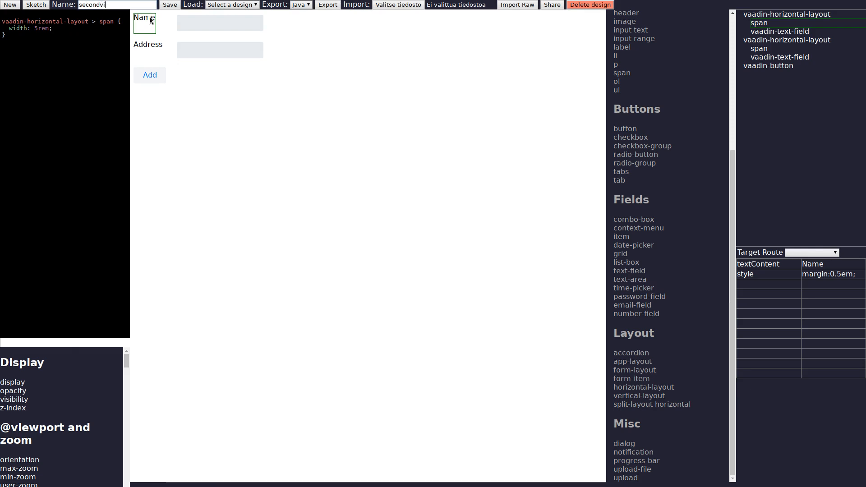
type("ew")
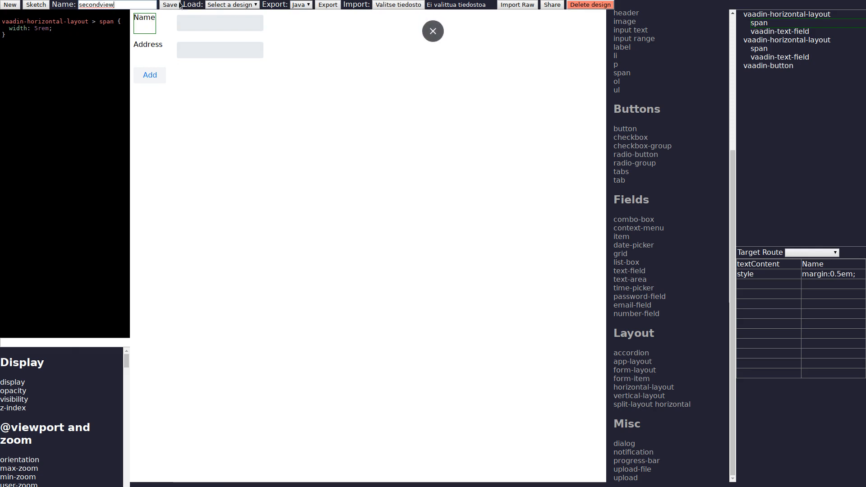
left_click(168, 5)
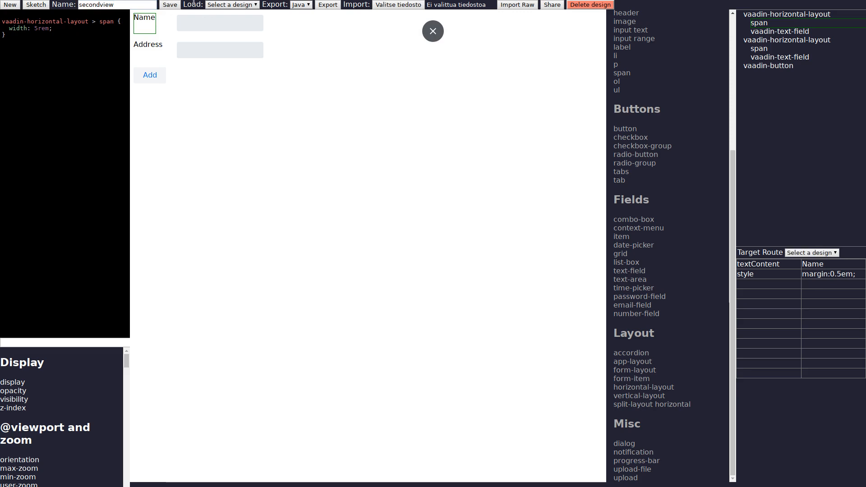
Step: Load firstview, set its Add button's target route to secondview, and save the design
left_click(227, 7)
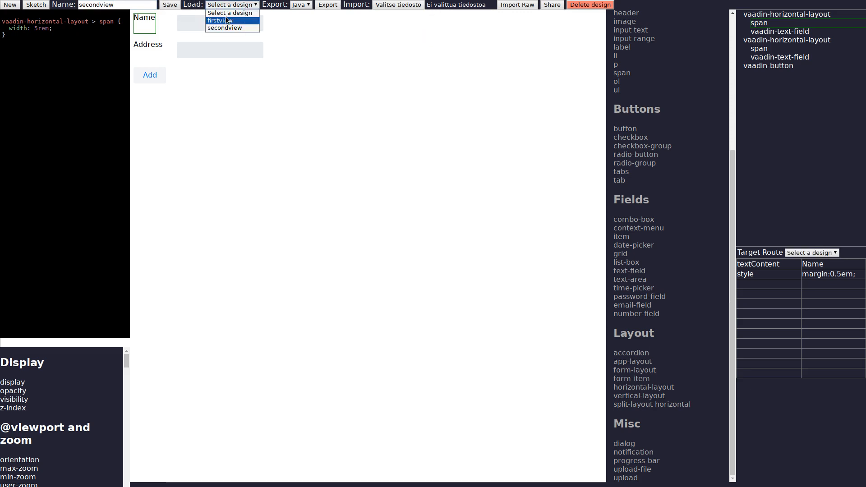
left_click(226, 21)
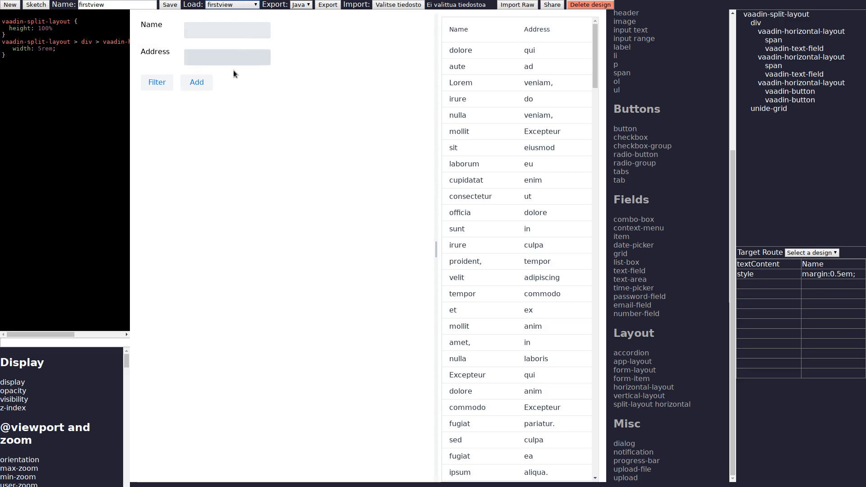
left_click(202, 83)
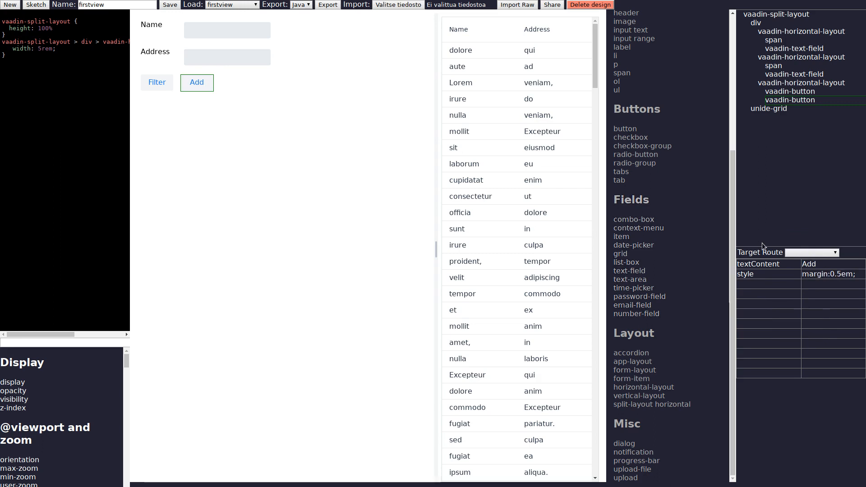
left_click(791, 251)
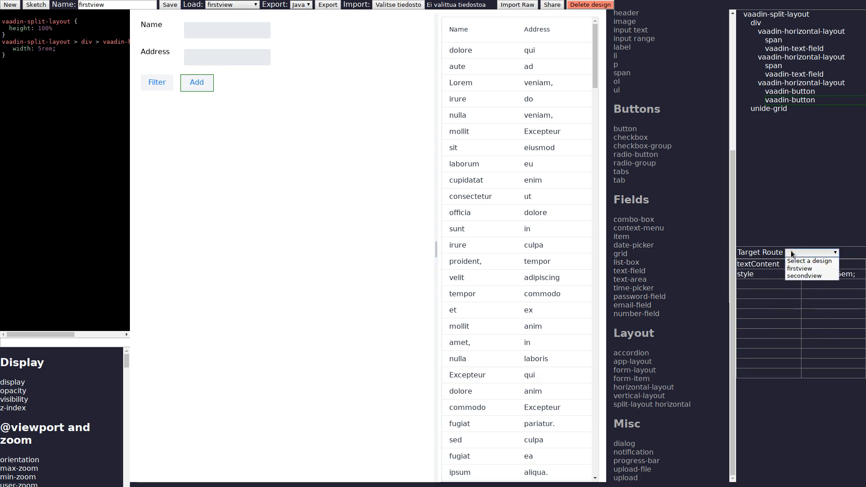
left_click(809, 276)
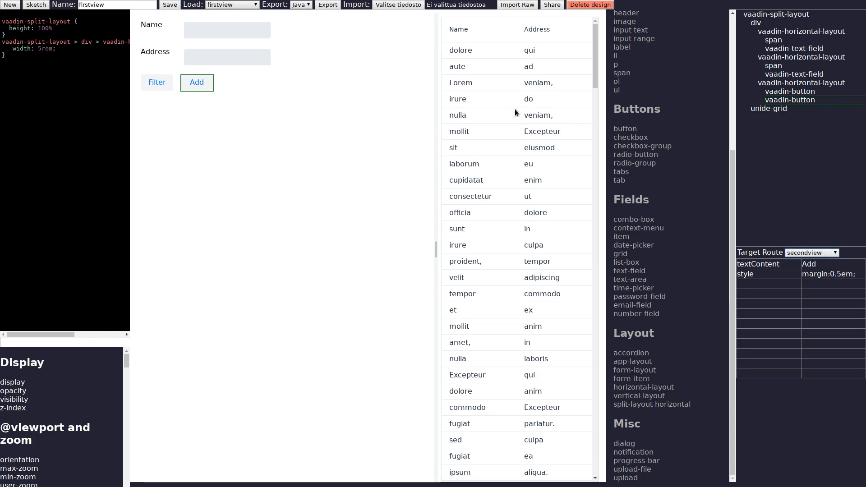
left_click(169, 4)
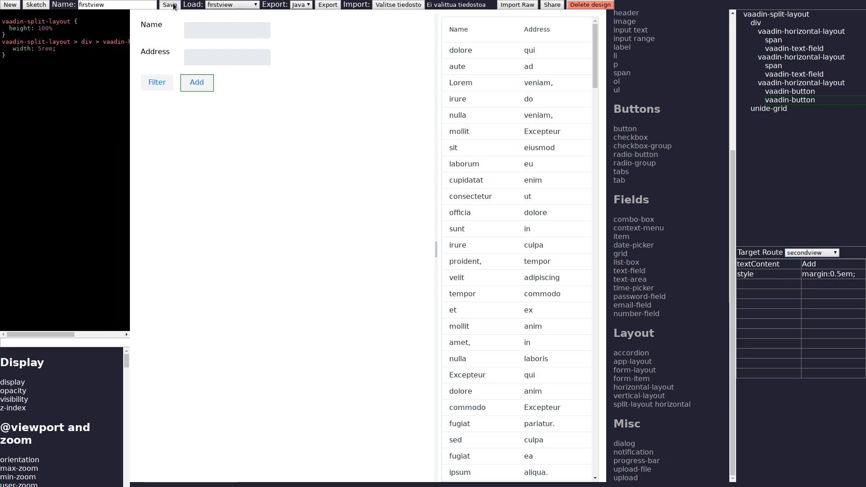
Step: Follow the Add button to secondview and set that view's Add button target route to firstview
left_click(201, 83)
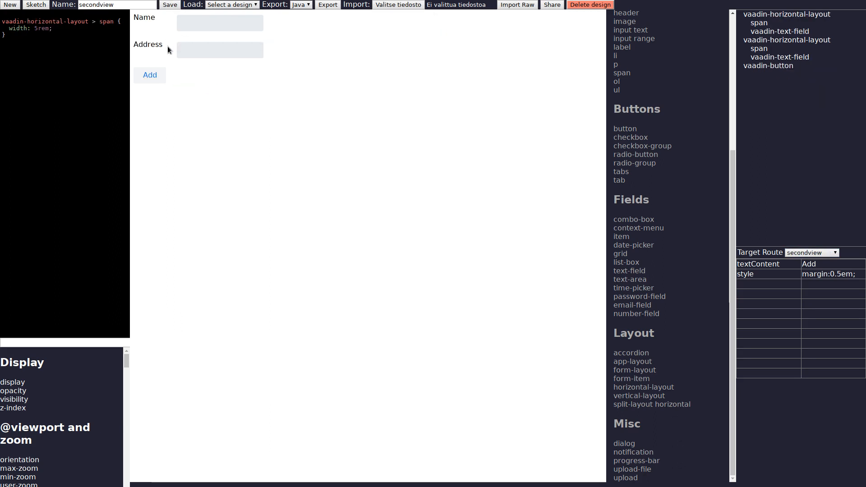
left_click(159, 74)
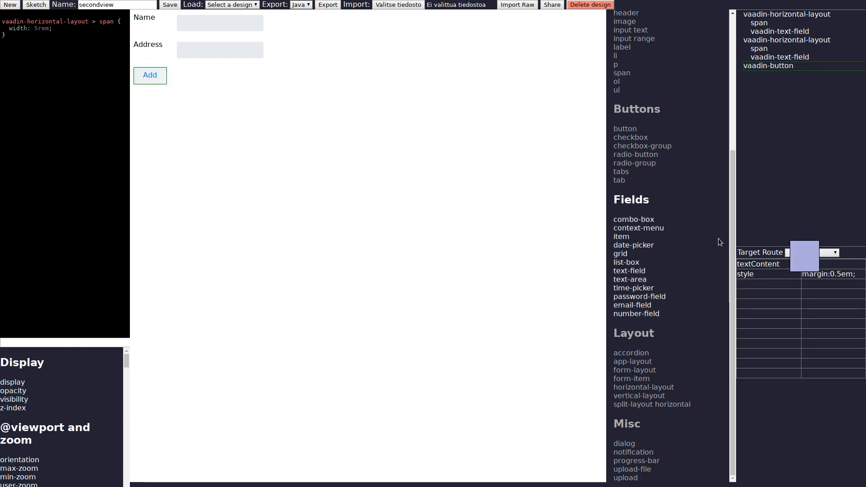
left_click(818, 253)
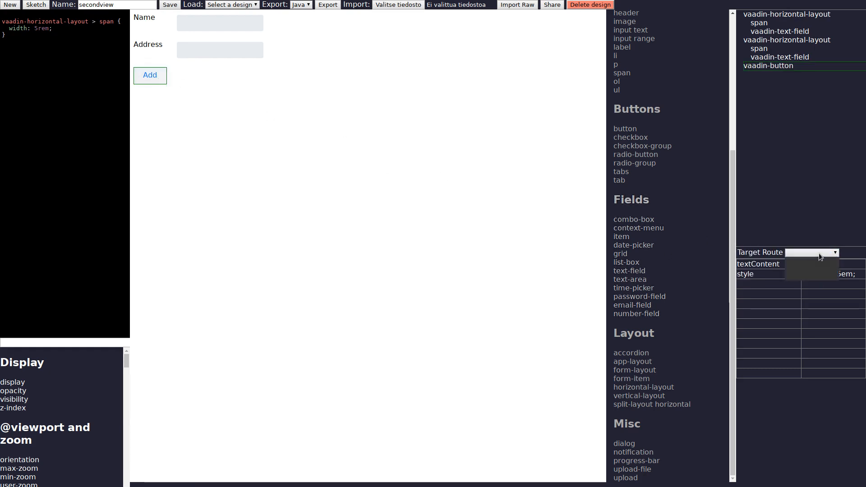
left_click(809, 266)
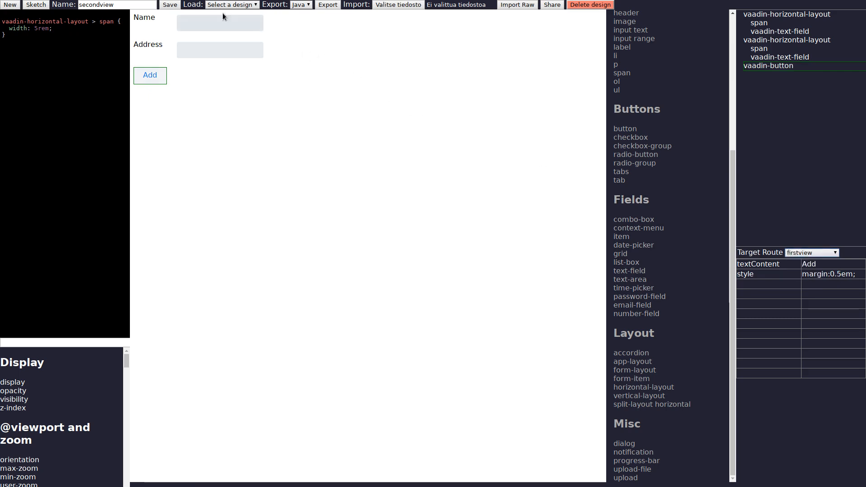
Step: Save secondview and test the routing by following the Add buttons back and forth between firstview and secondview
left_click(176, 5)
left_click(148, 75)
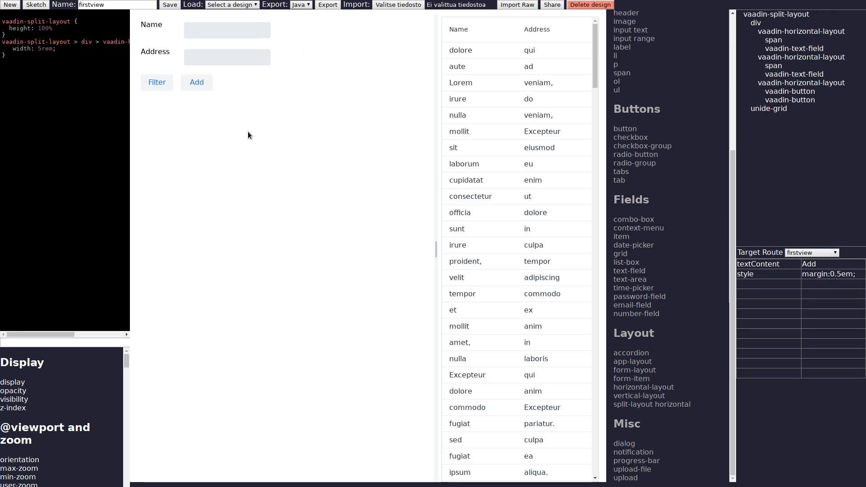
left_click(201, 87)
left_click(156, 78)
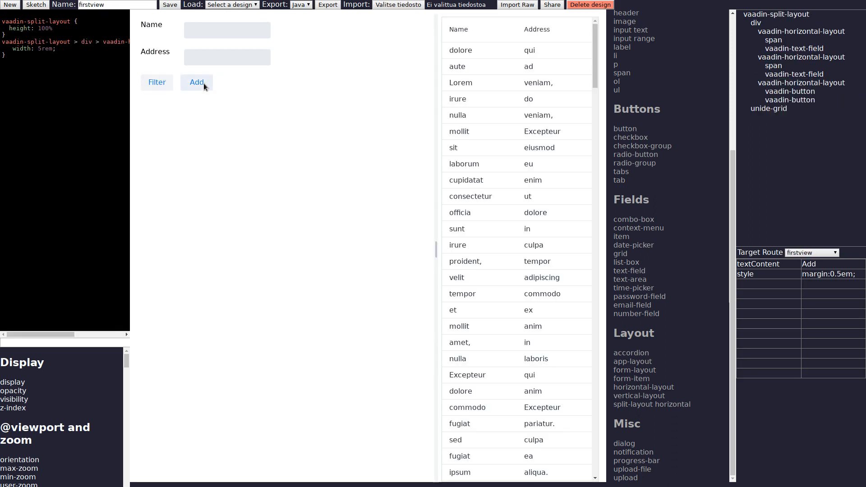
left_click(202, 83)
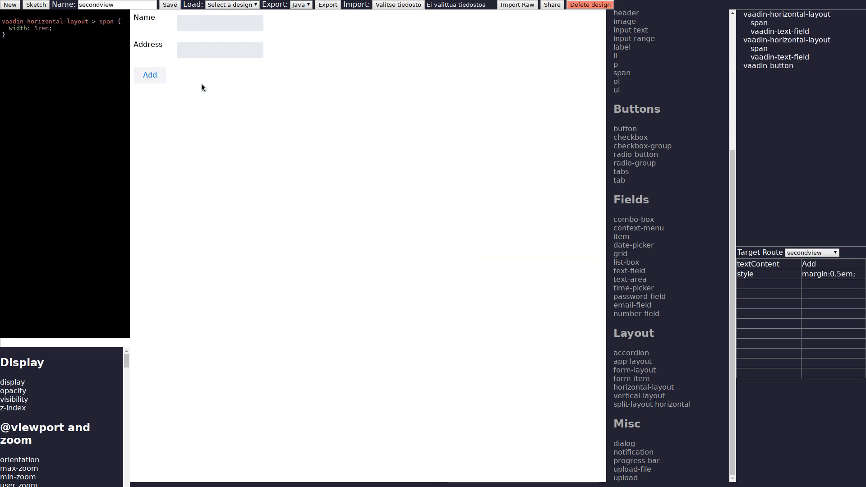
left_click(153, 77)
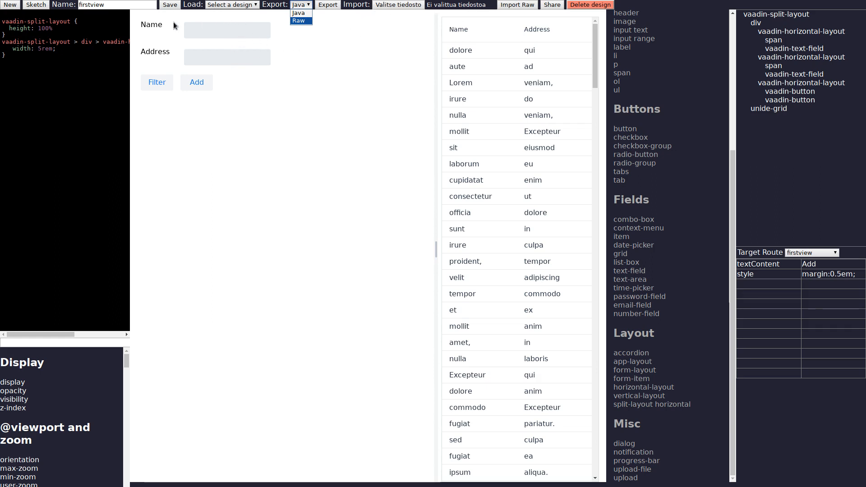
Step: Generate a share link for the firstview design
left_click(109, 4)
left_click(108, 4)
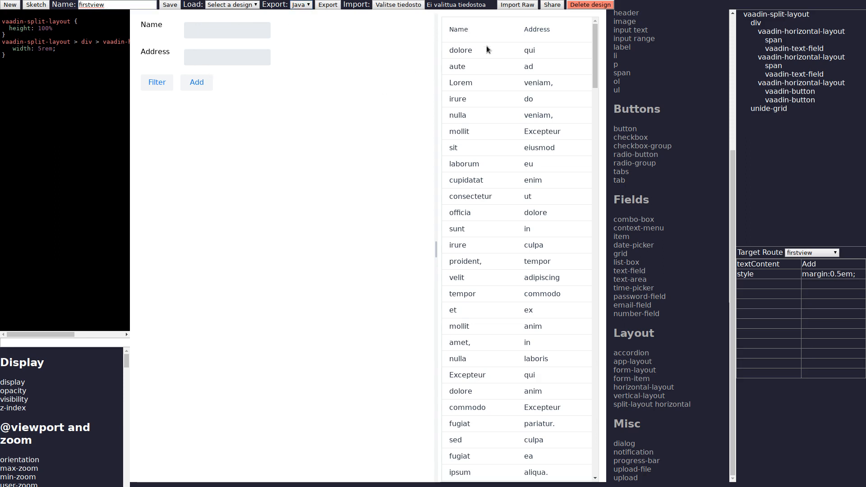
left_click(551, 6)
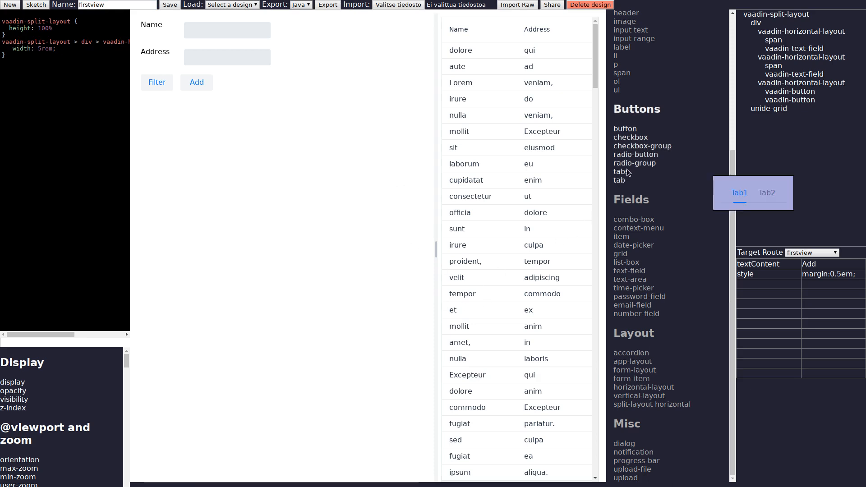
Step: Paste the share link into the firstview Name field and read through it, then check the Add and Filter buttons
scroll(631, 168, "up", 6)
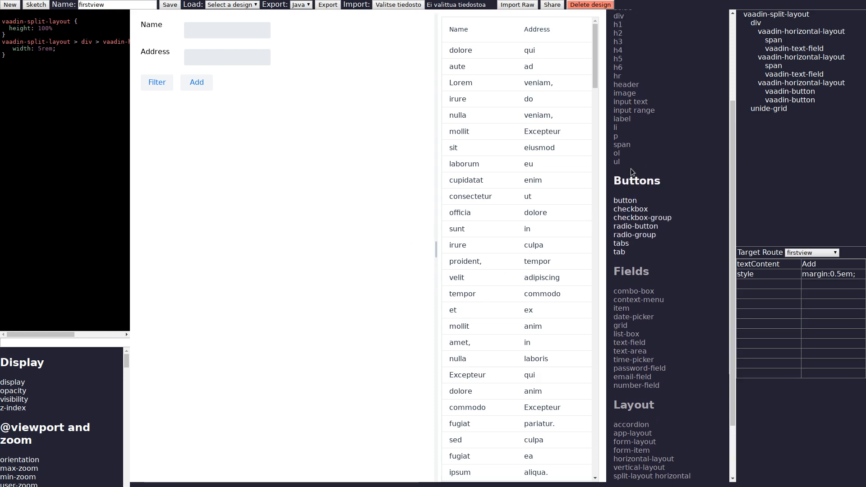
left_click(248, 28)
key("ctrl+v")
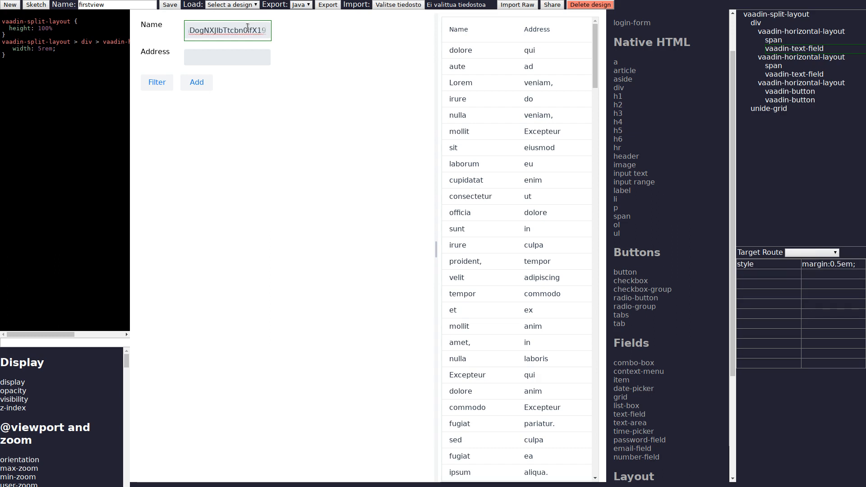
key("Home")
key("Right")
key("Right")
key("Right")
key("Right")
key("Right")
key("Right")
key("Right")
key("Right")
key("Right")
key("Right")
key("Right")
key("Right")
key("Right")
key("Right")
key("Right")
key("Right")
key("Right")
key("Right")
key("Right")
key("Right")
key("Left")
key("Left")
key("Left")
key("Left")
key("Left")
key("Left")
key("Right")
key("Right")
key("Right")
key("Right")
key("Right")
key("Right")
key("Left")
key("Left")
key("Left")
key("Right")
key("Right")
key("Right")
key("Right")
key("Right")
key("Right")
key("Right")
key("Right")
key("Right")
key("Right")
key("Right")
key("Right")
key("Right")
key("Right")
key("Right")
key("Right")
key("Right")
key("Right")
key("Right")
key("Right")
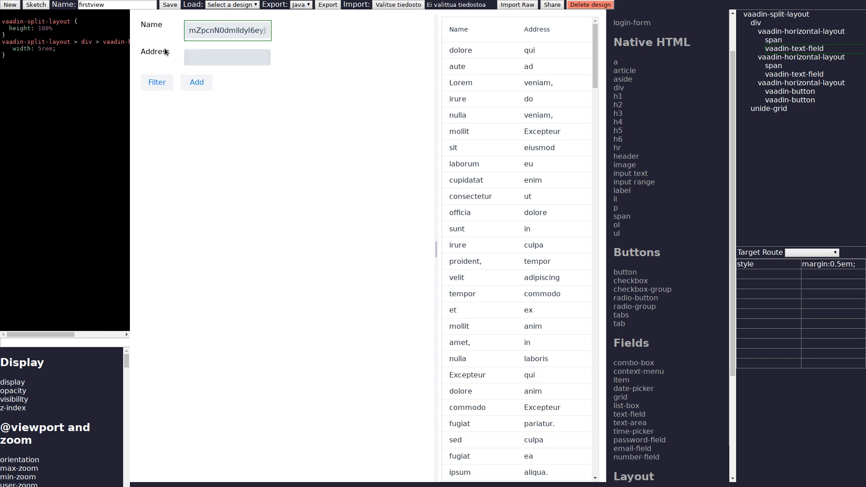
left_click(197, 82)
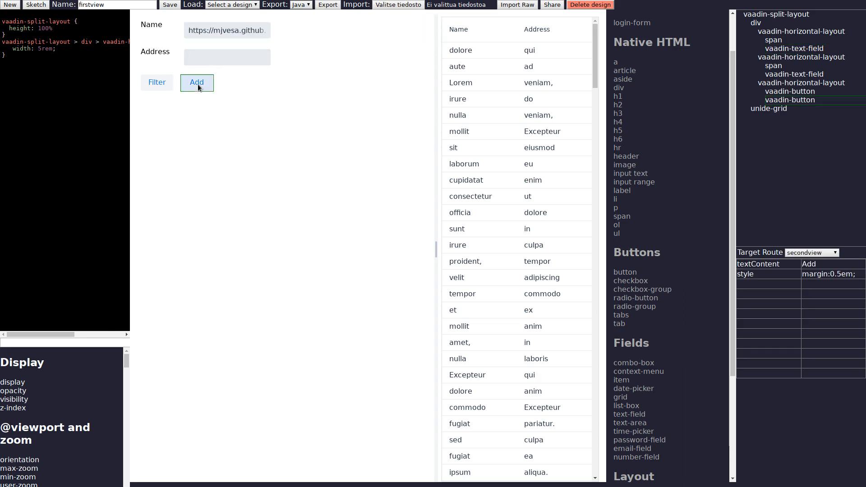
left_click(159, 79)
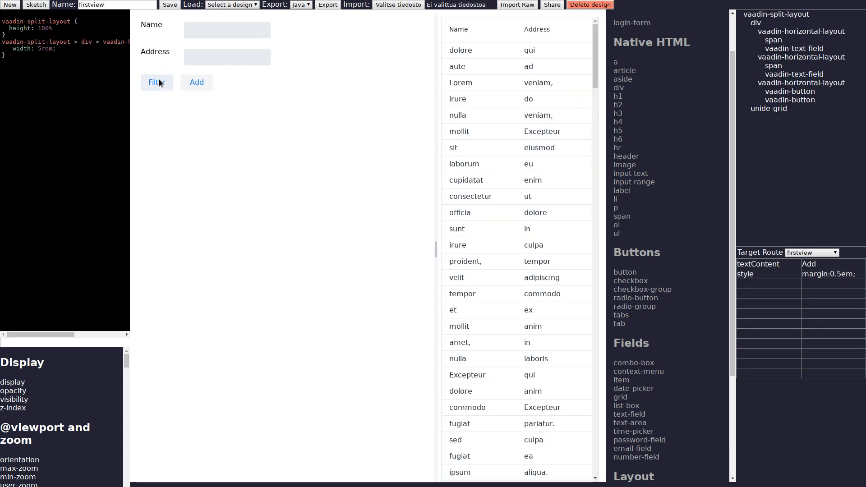